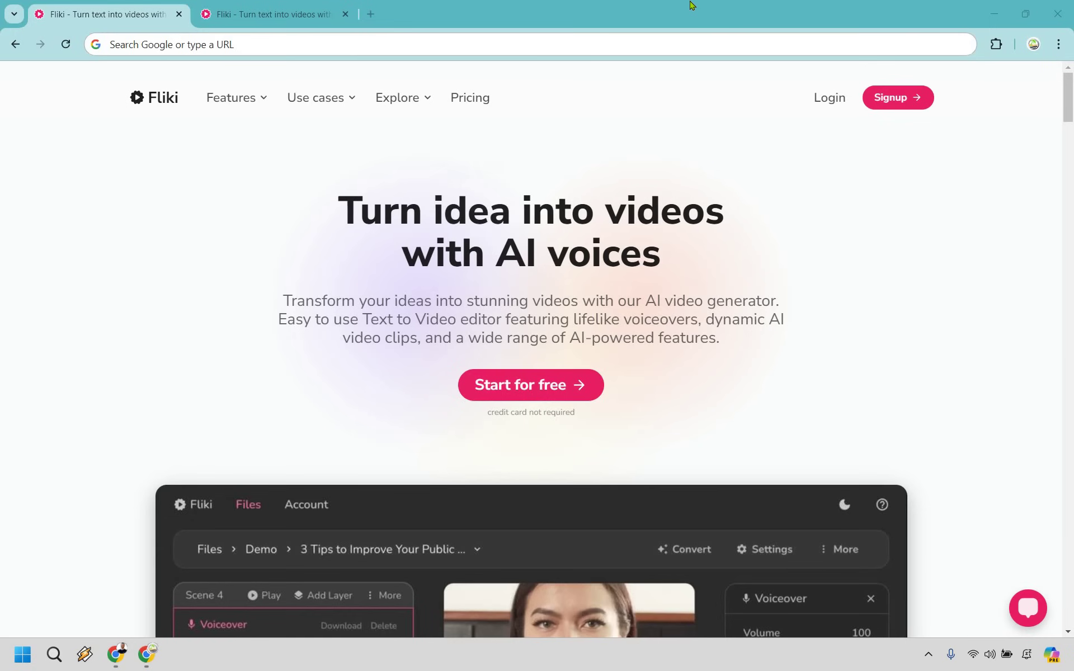
- Switch to the second Fliki tab, which shows the Files page with the New file dialog
click(298, 16)
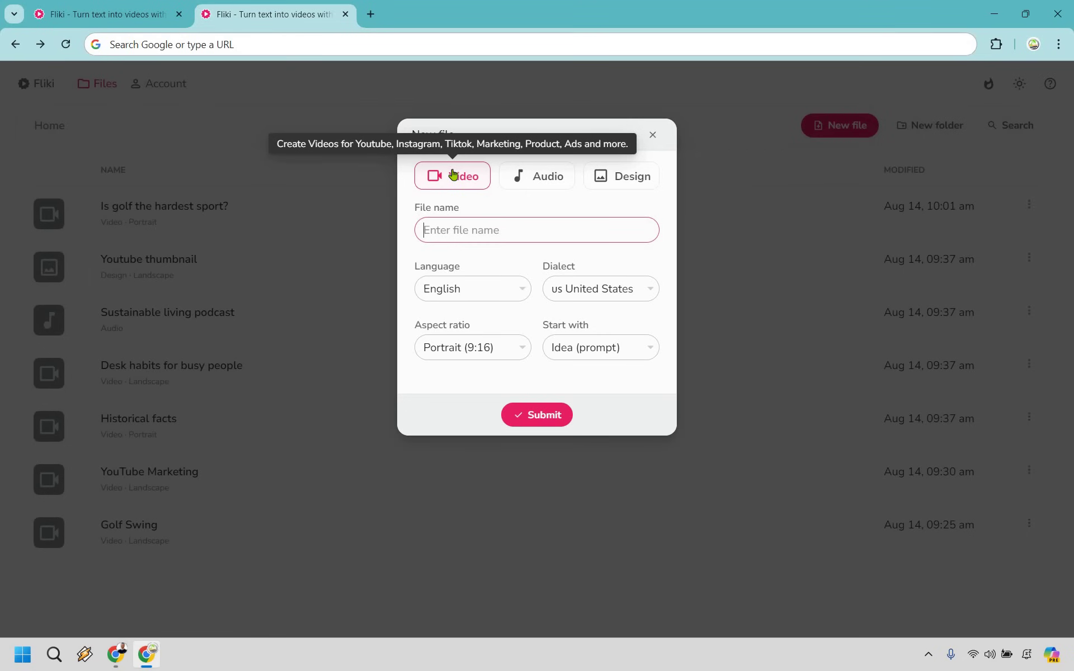
- Create the Portrait (9:16) video 'How to stay safe when skateboarding', starting with Idea
click(625, 347)
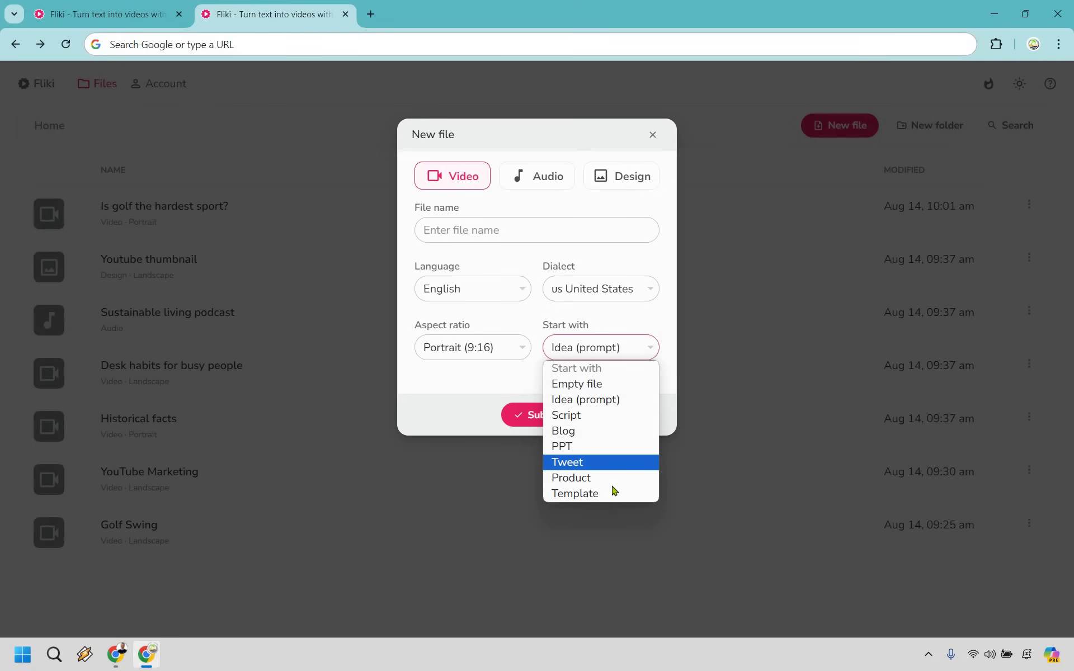
key(Up)
key(Up)
key(Home)
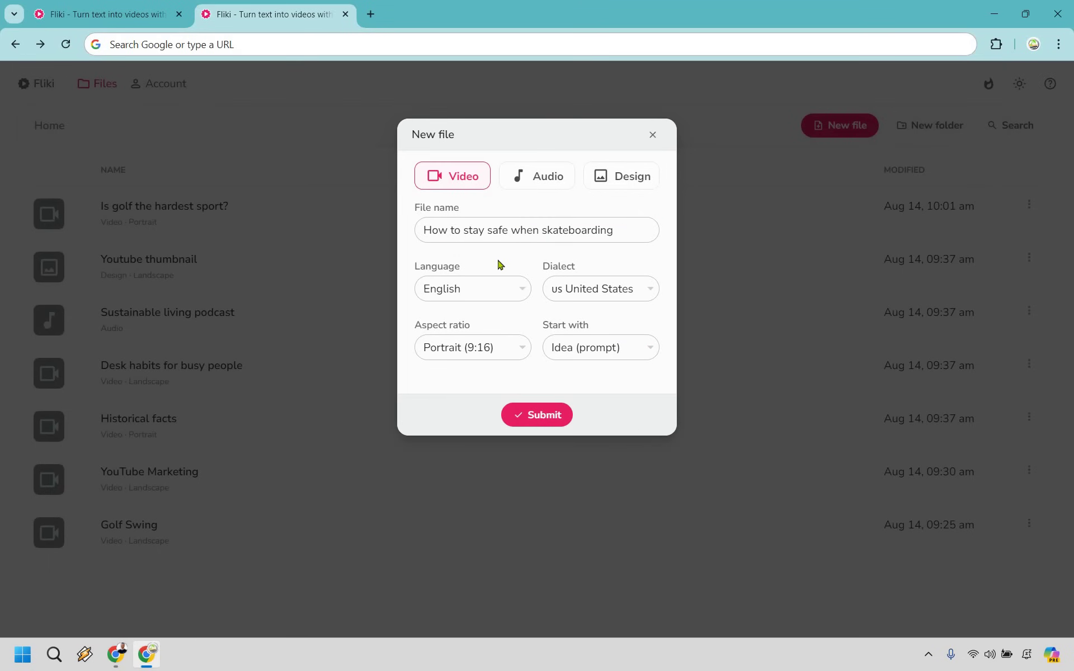
click(483, 350)
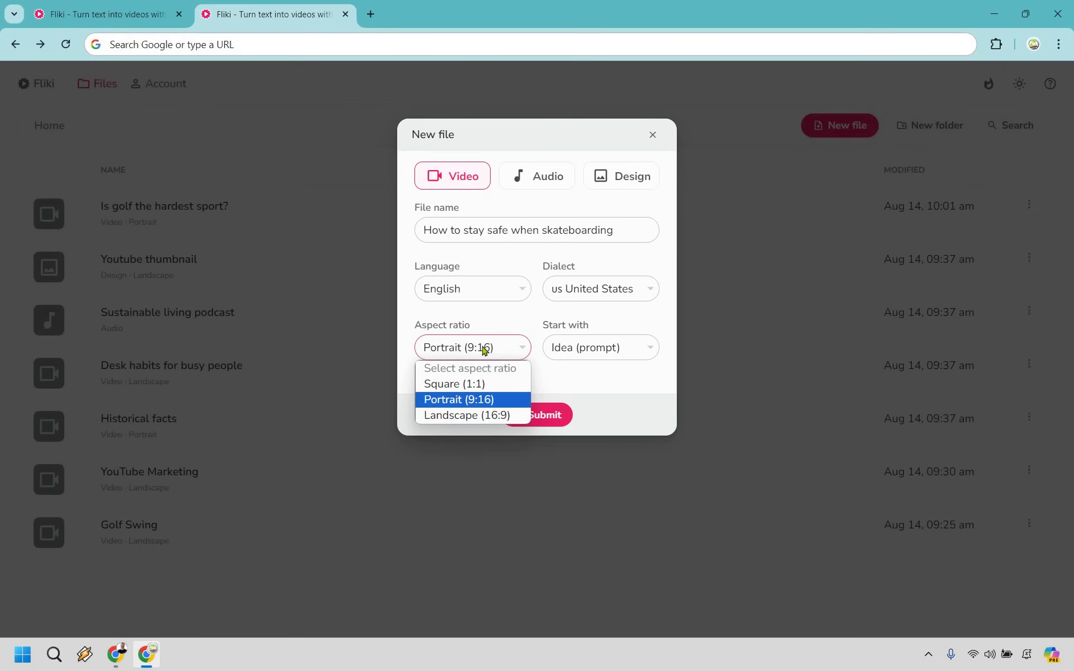
click(469, 403)
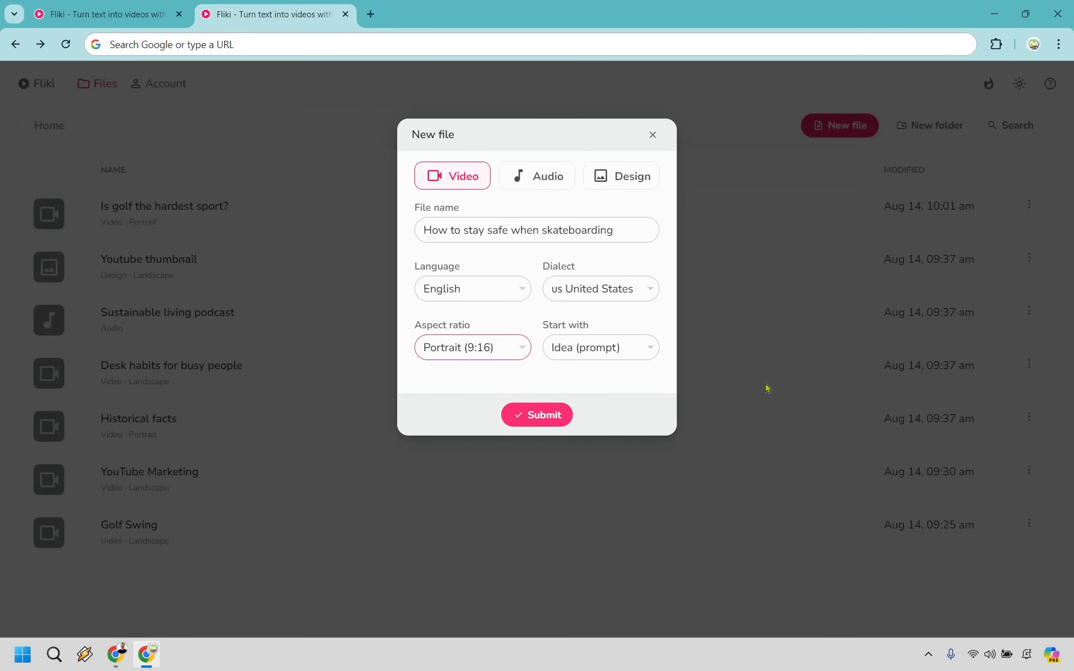
key(Return)
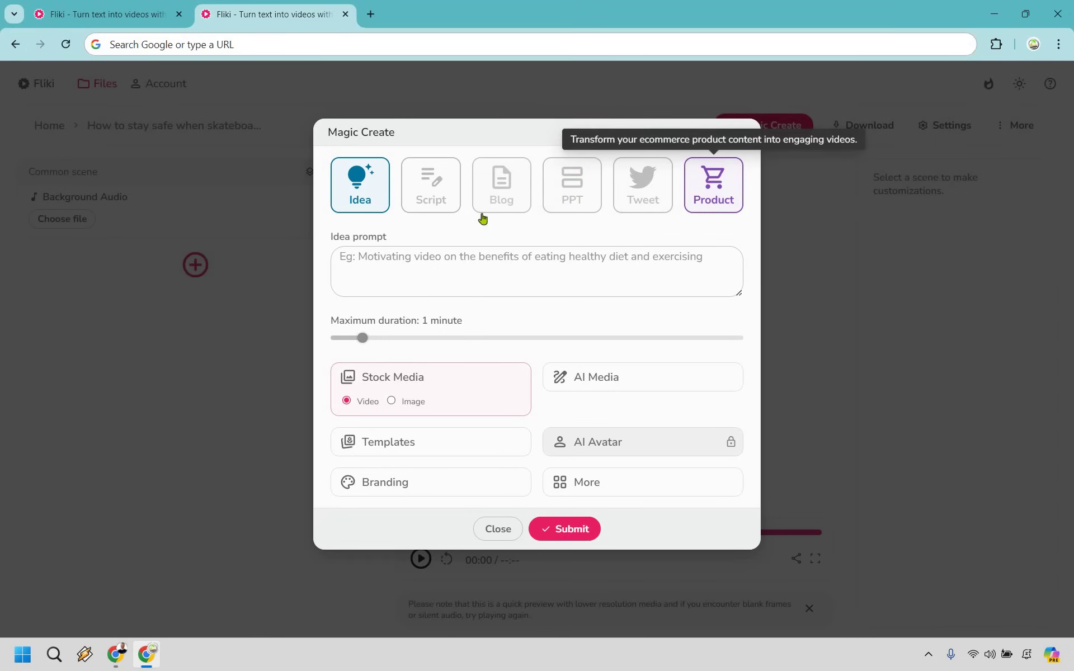
- Paste 'How to stay safe when skateboarding' as the idea, with AI Media images and templates enabled
click(529, 267)
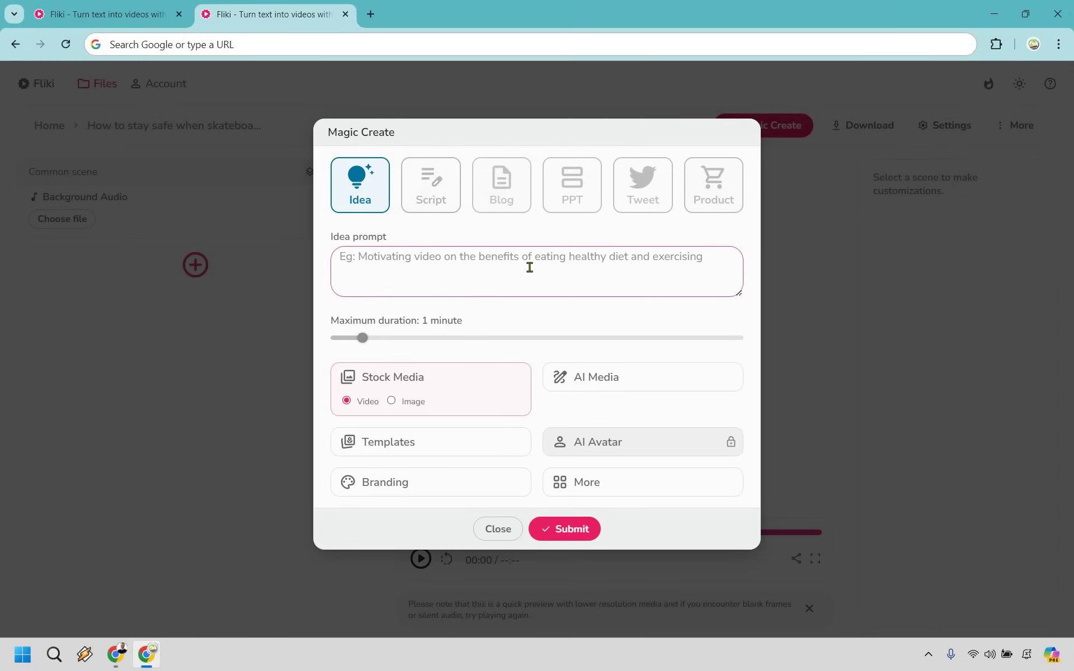
text(How to stay safe when skateboarding)
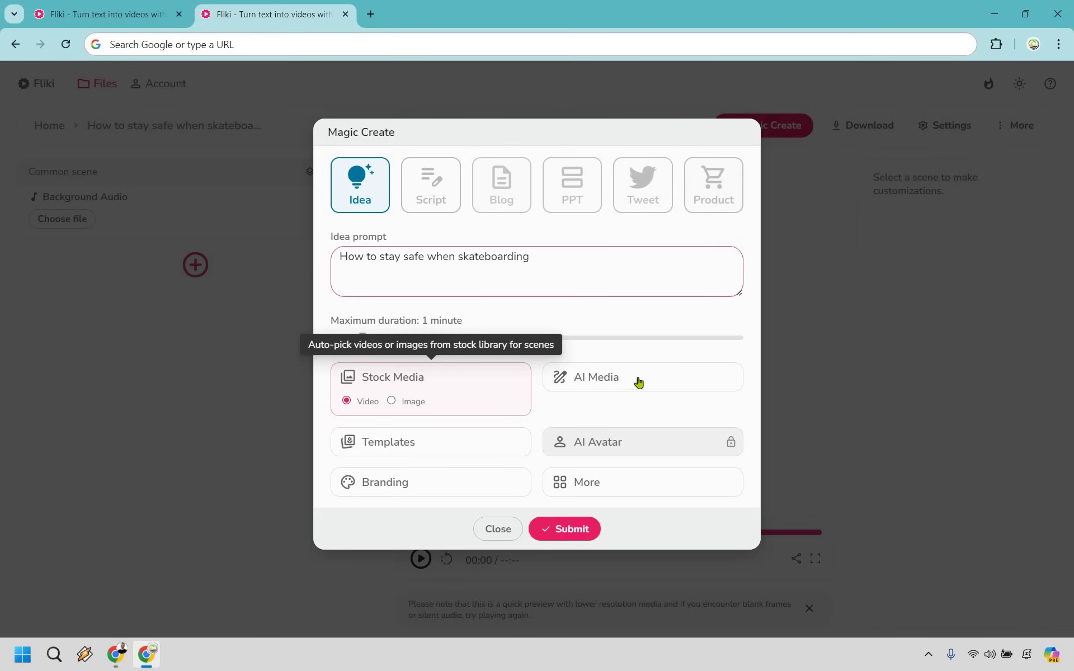
click(669, 382)
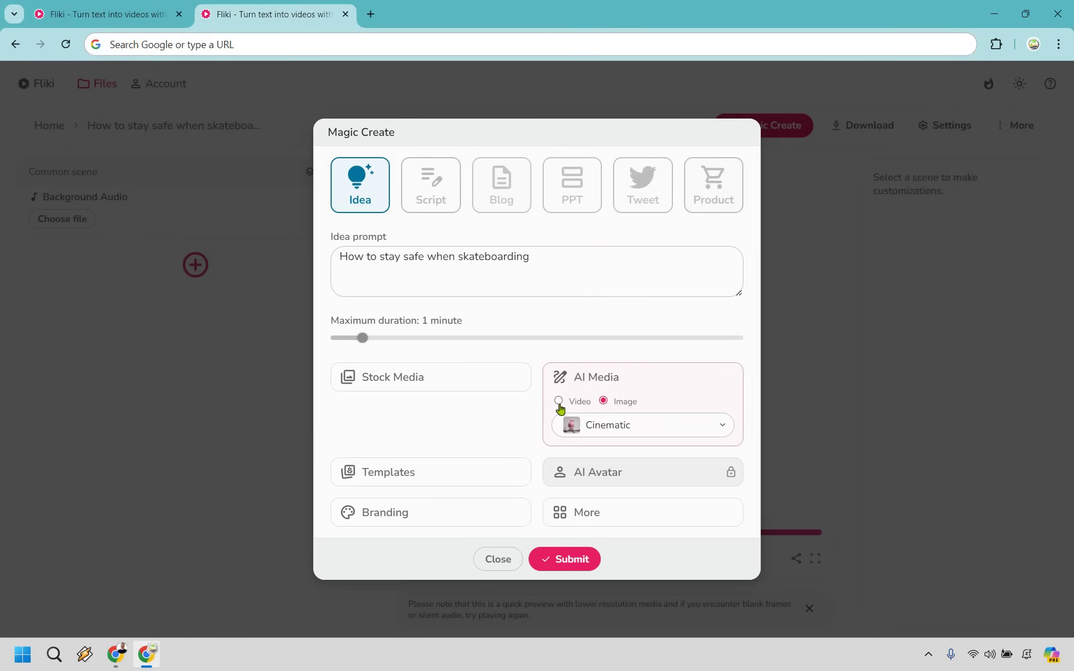
click(471, 473)
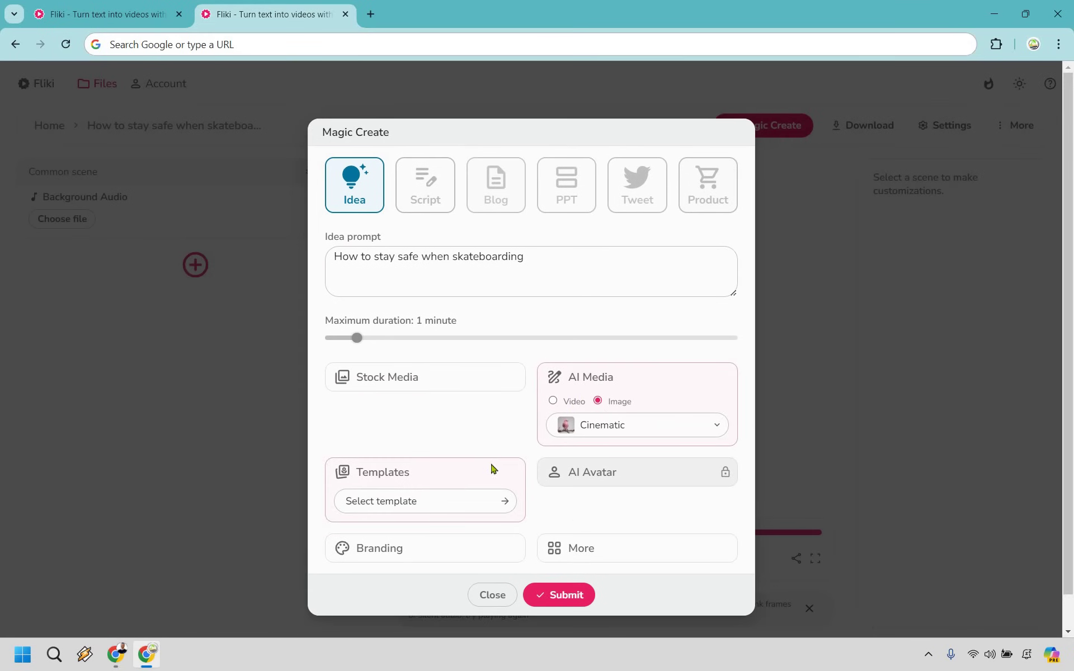
scroll(493, 468, down, 1)
- Pick the Healthy template from the Template selection gallery
click(491, 465)
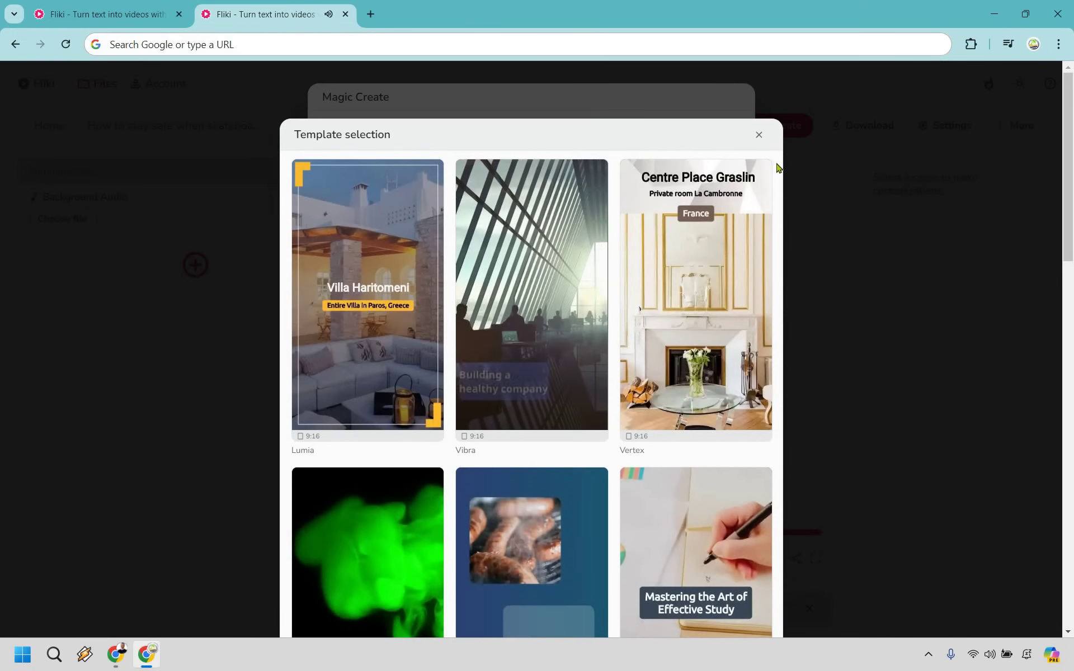
scroll(775, 165, down, 5)
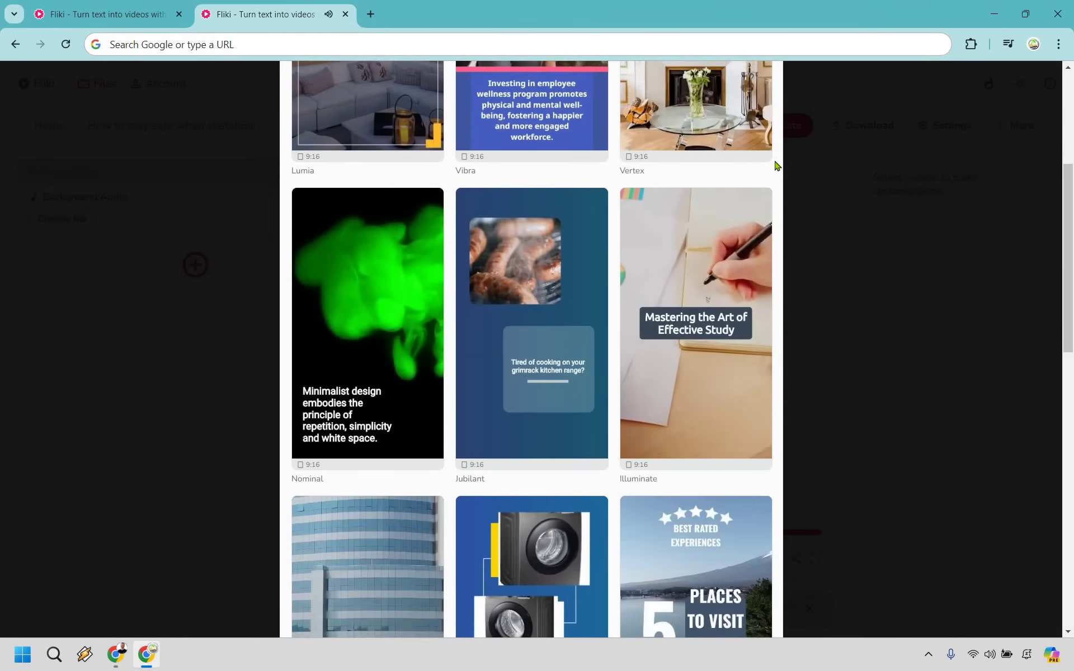
scroll(775, 252, down, 3)
scroll(775, 336, down, 3)
scroll(775, 420, down, 3)
scroll(775, 464, down, 3)
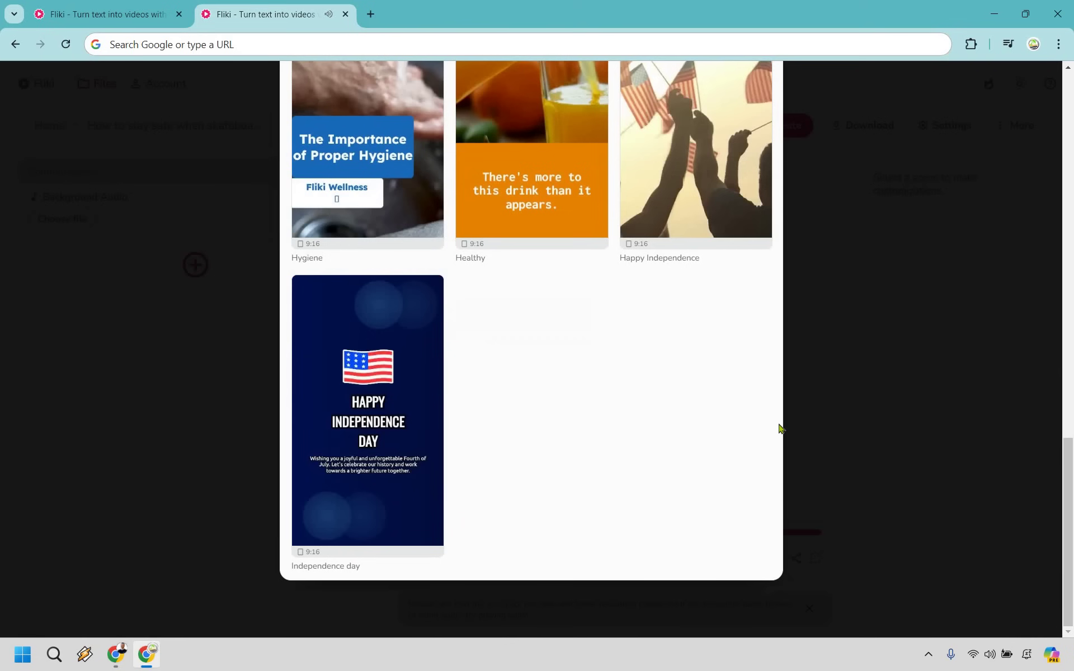
scroll(768, 360, up, 10)
scroll(763, 263, down, 5)
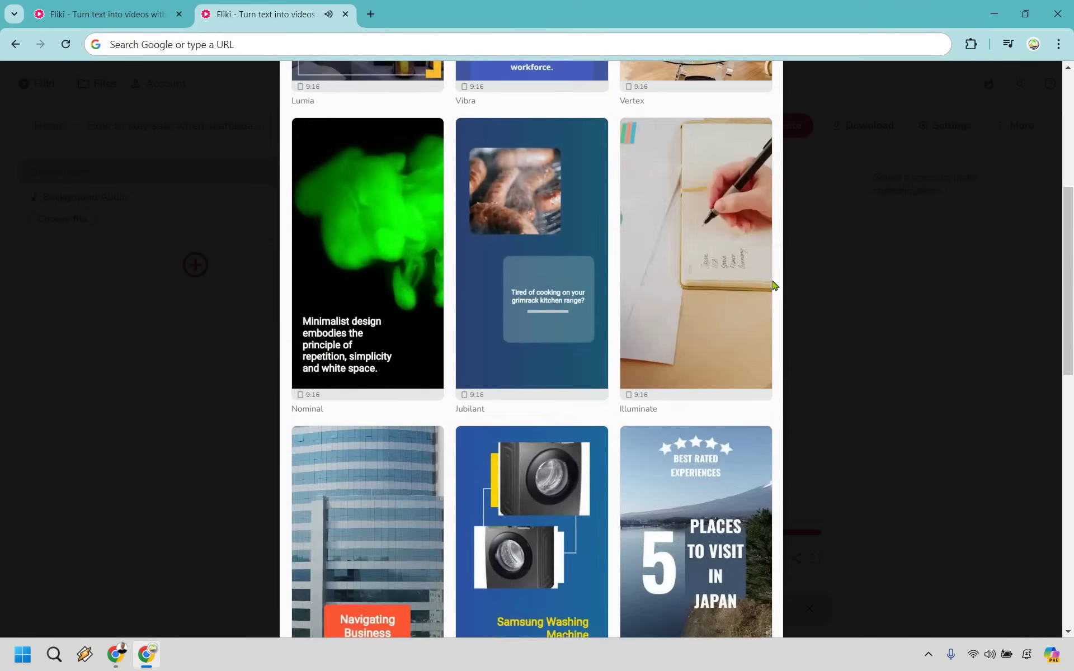
scroll(755, 336, down, 2)
scroll(738, 503, down, 5)
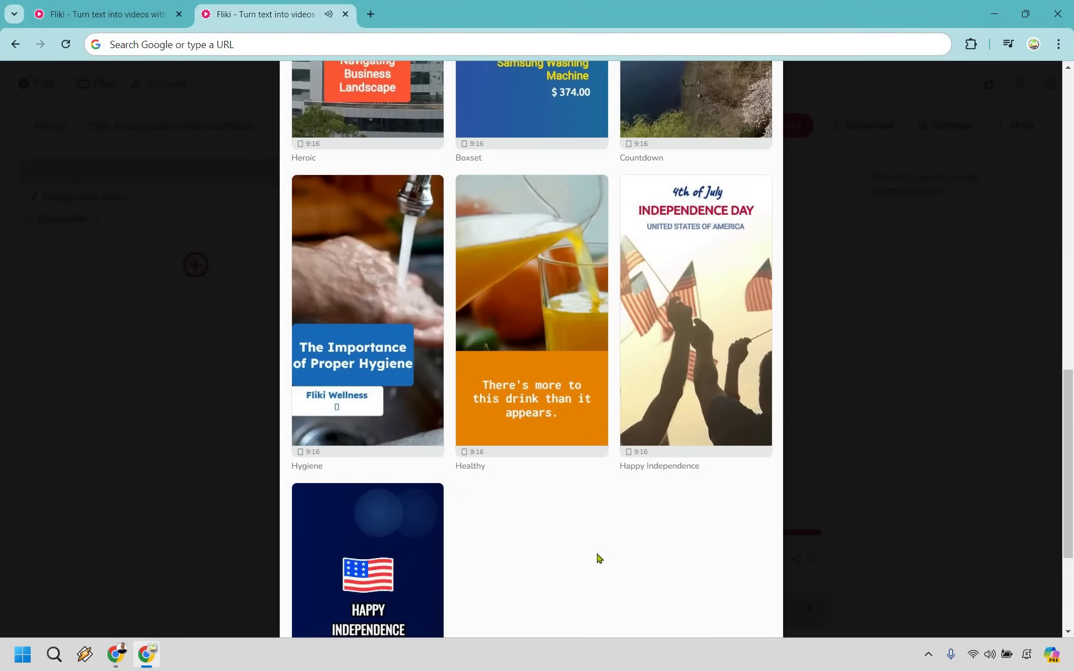
click(501, 294)
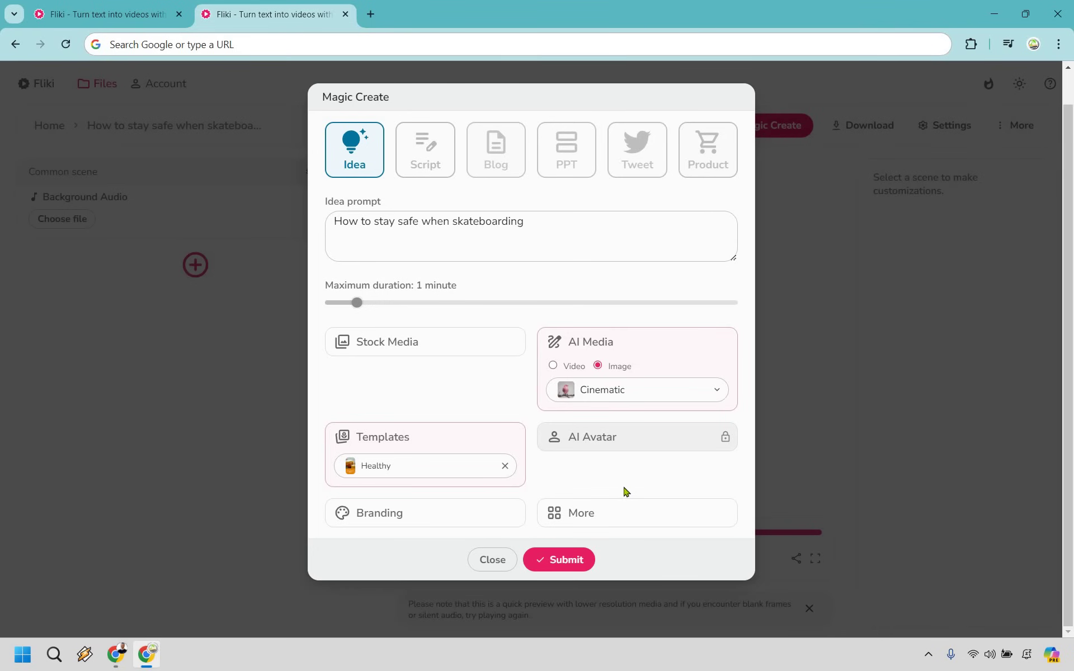
- Generate the scenes, set the background music volume to 0, and expand Scene 1
click(580, 560)
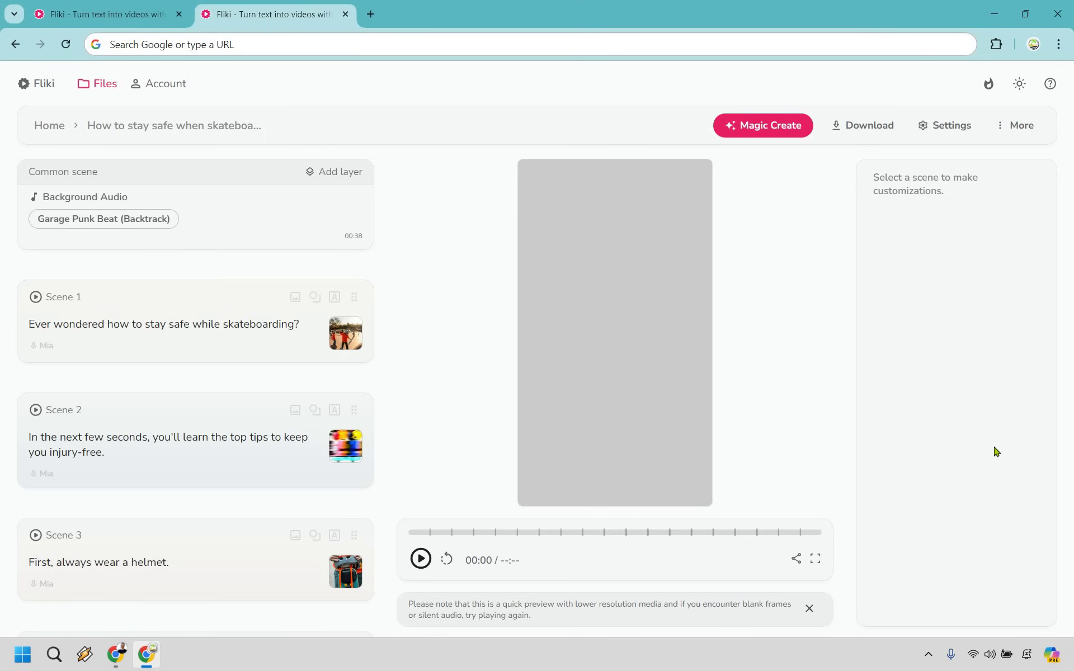
click(226, 211)
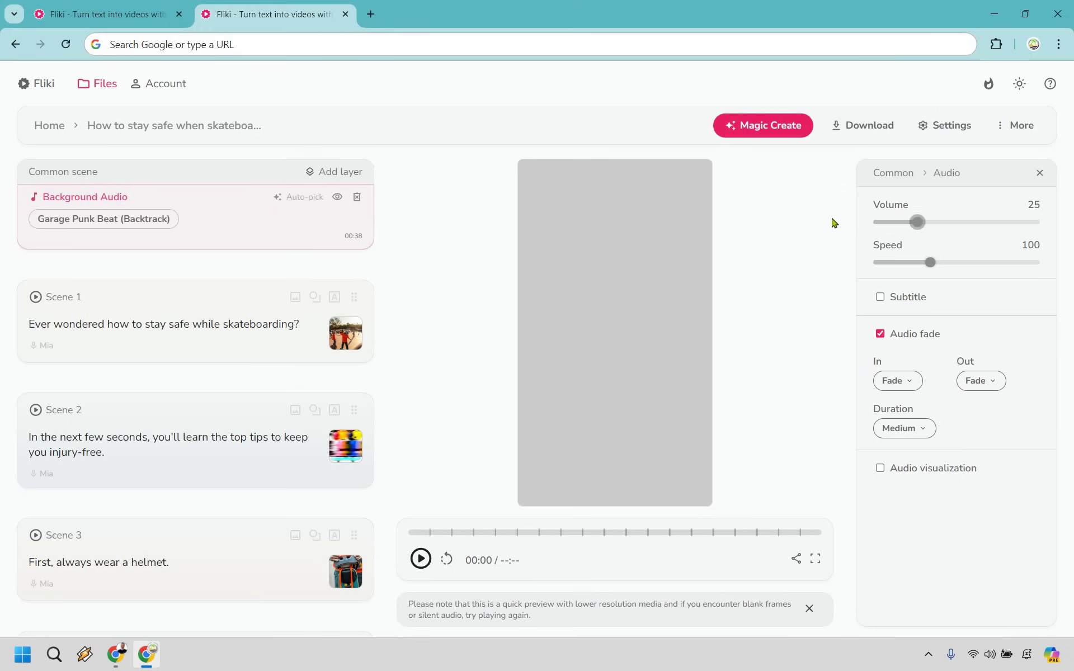
drag(917, 222, 869, 223)
click(1039, 174)
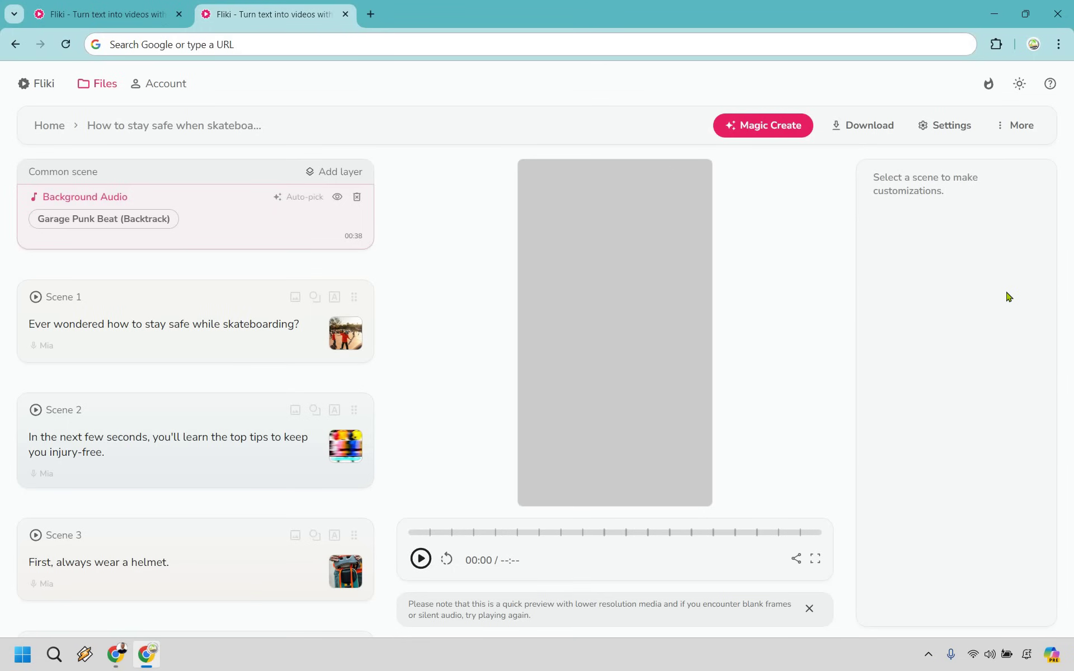
click(148, 298)
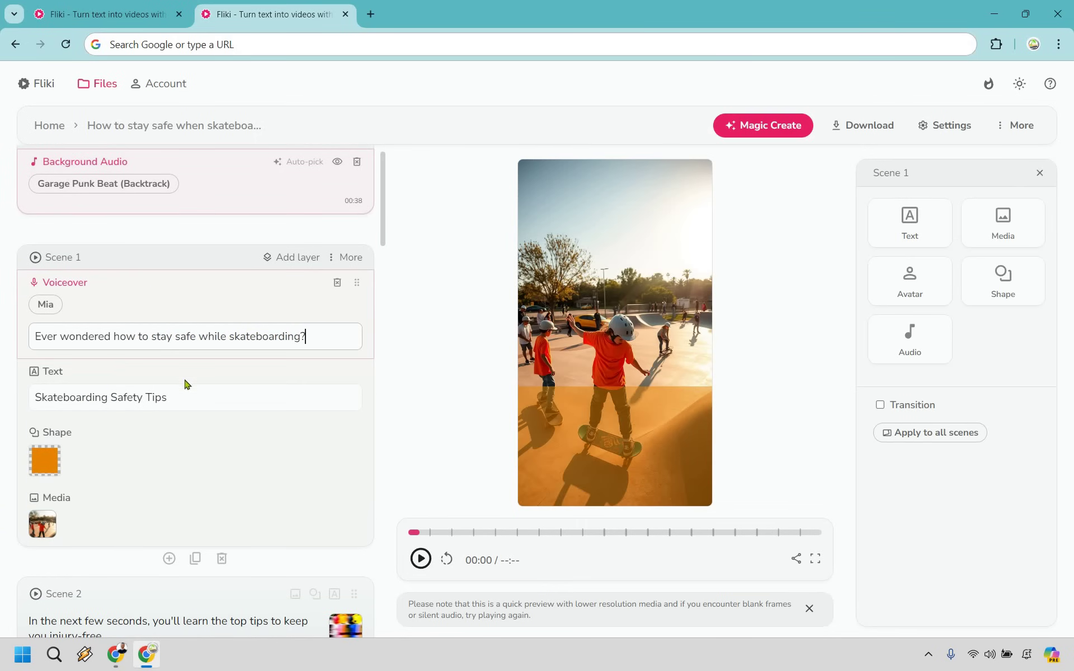
mouse_move(195, 388)
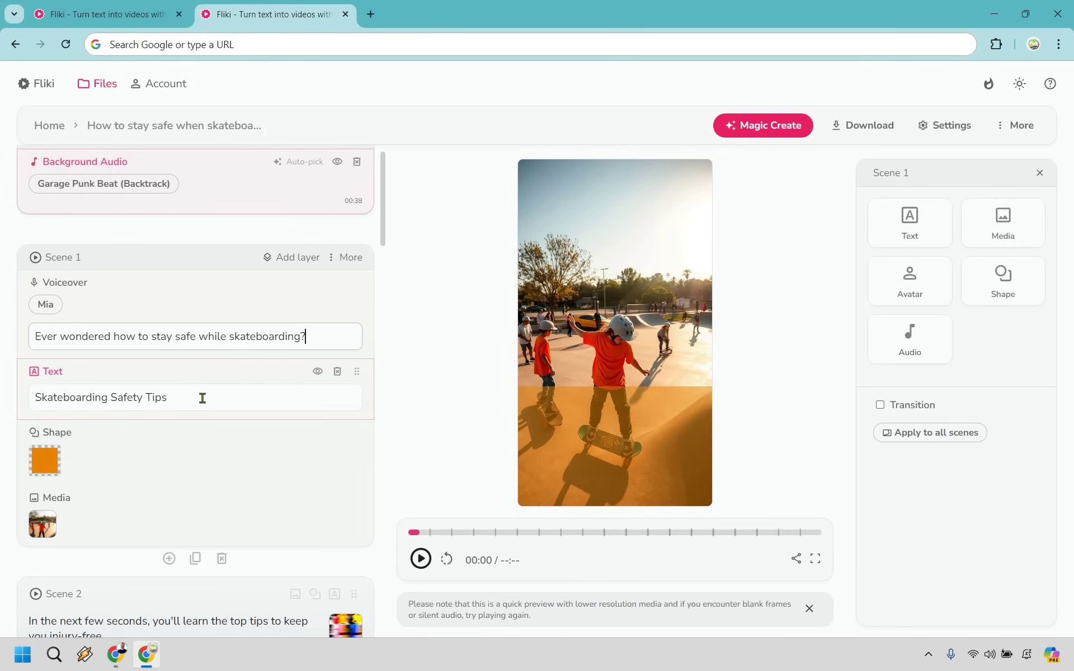
scroll(382, 474, up, 1)
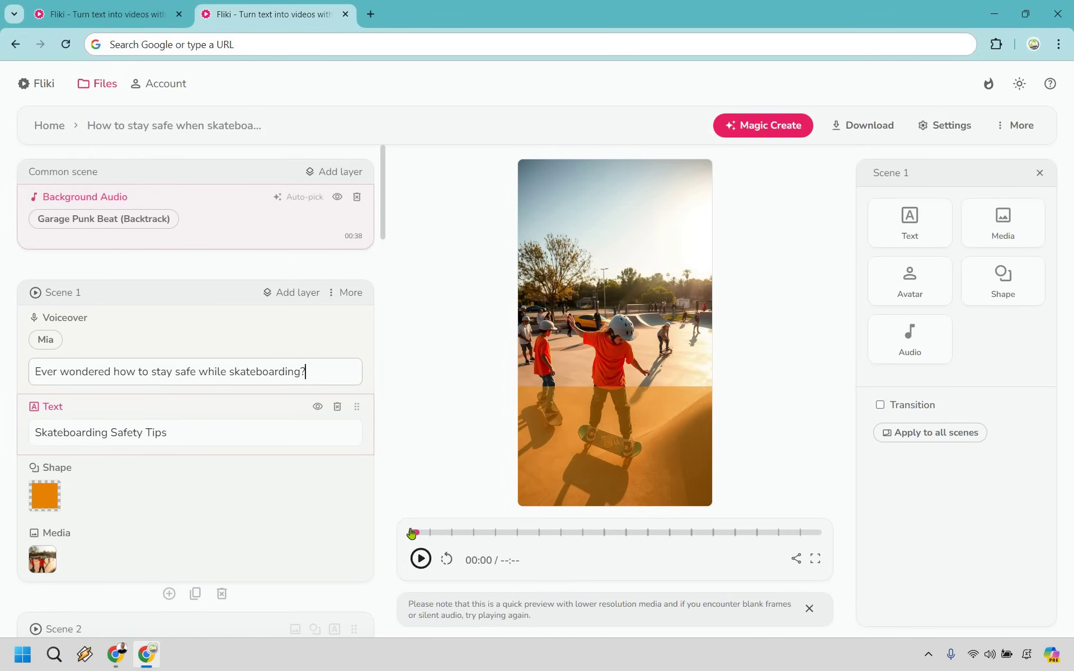
- Play the preview from the timeline start and pause it at about 00:19
click(403, 531)
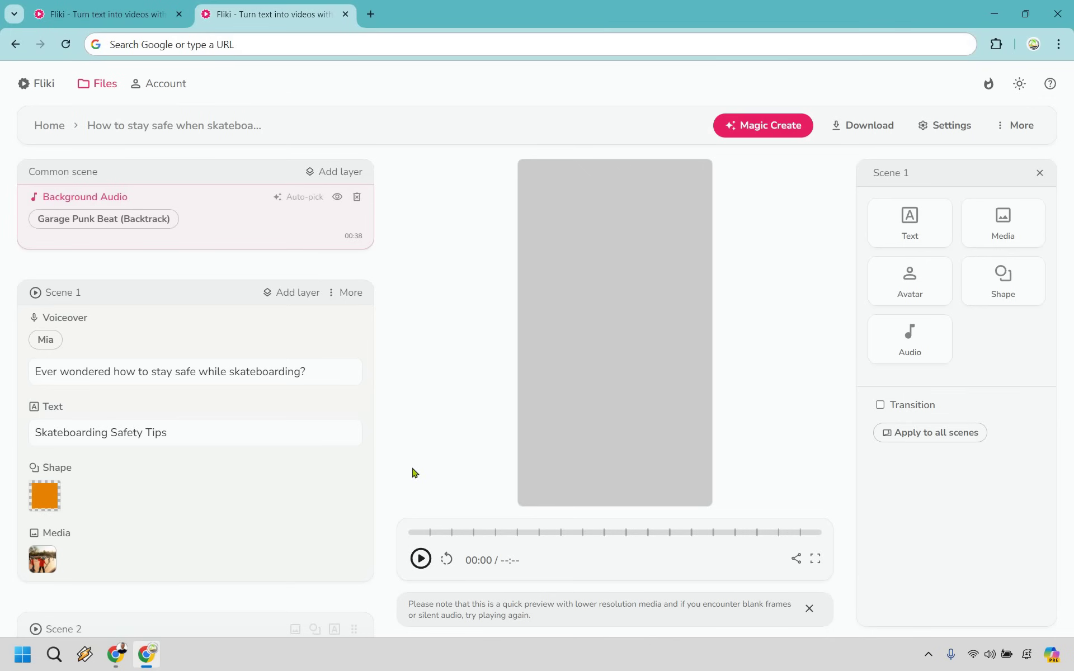
click(420, 558)
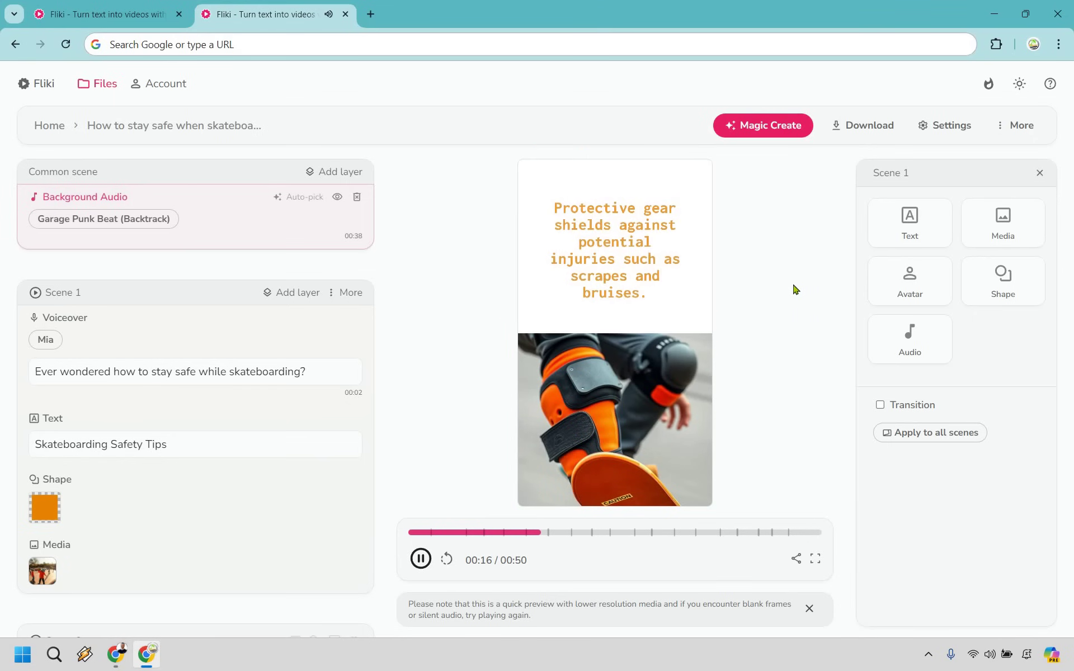
click(423, 560)
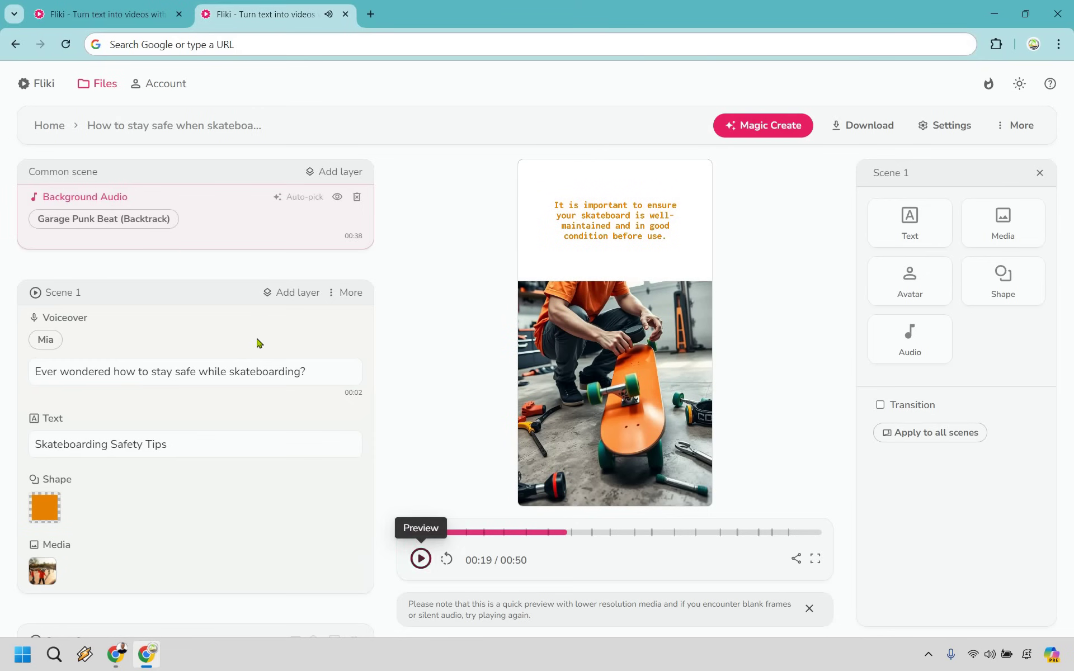
scroll(257, 342, down, 3)
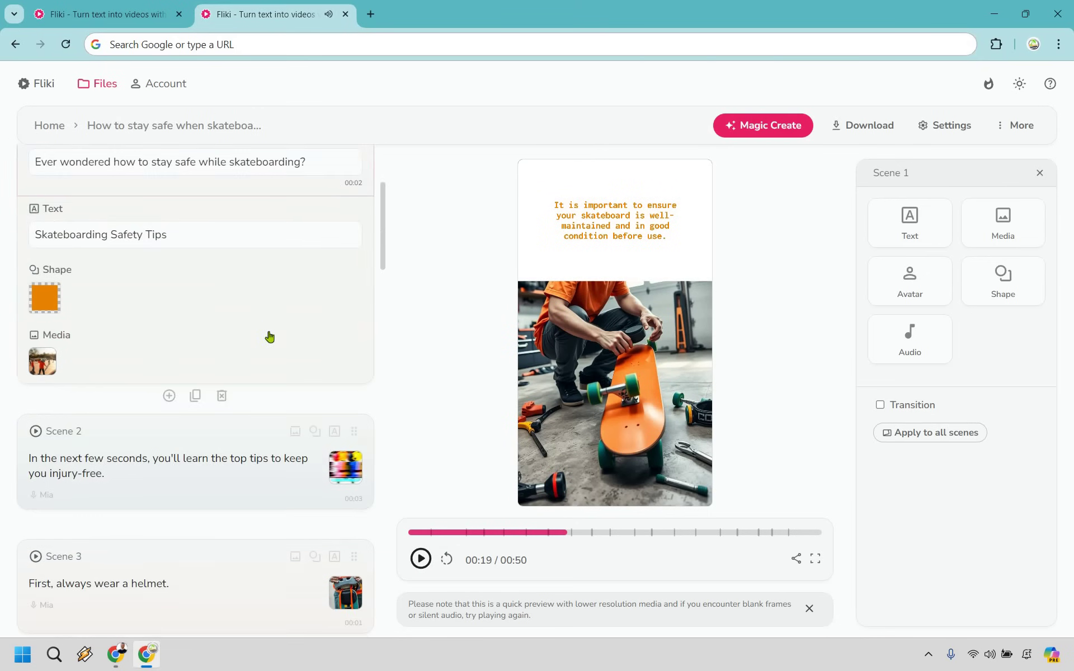
scroll(269, 337, down, 3)
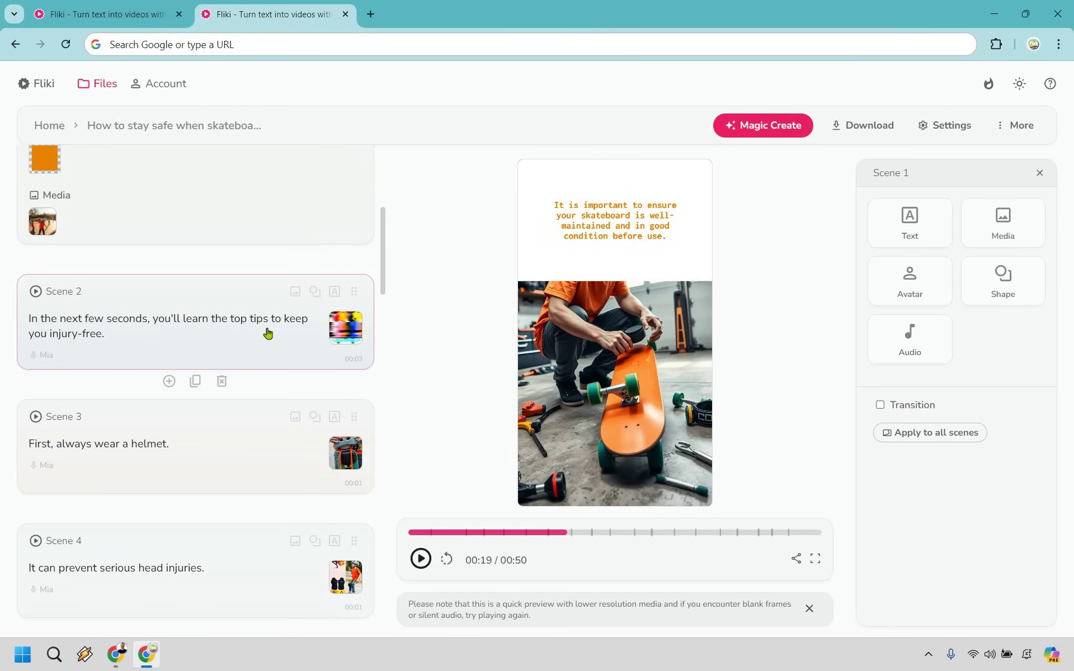
scroll(262, 333, down, 3)
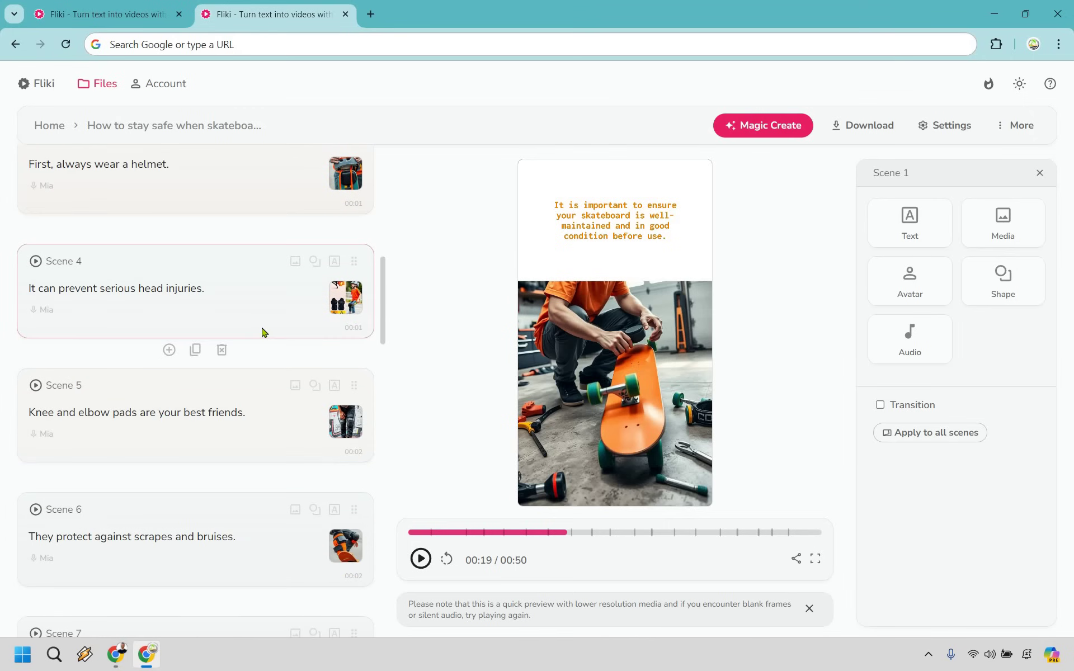
scroll(262, 333, down, 3)
scroll(252, 319, down, 3)
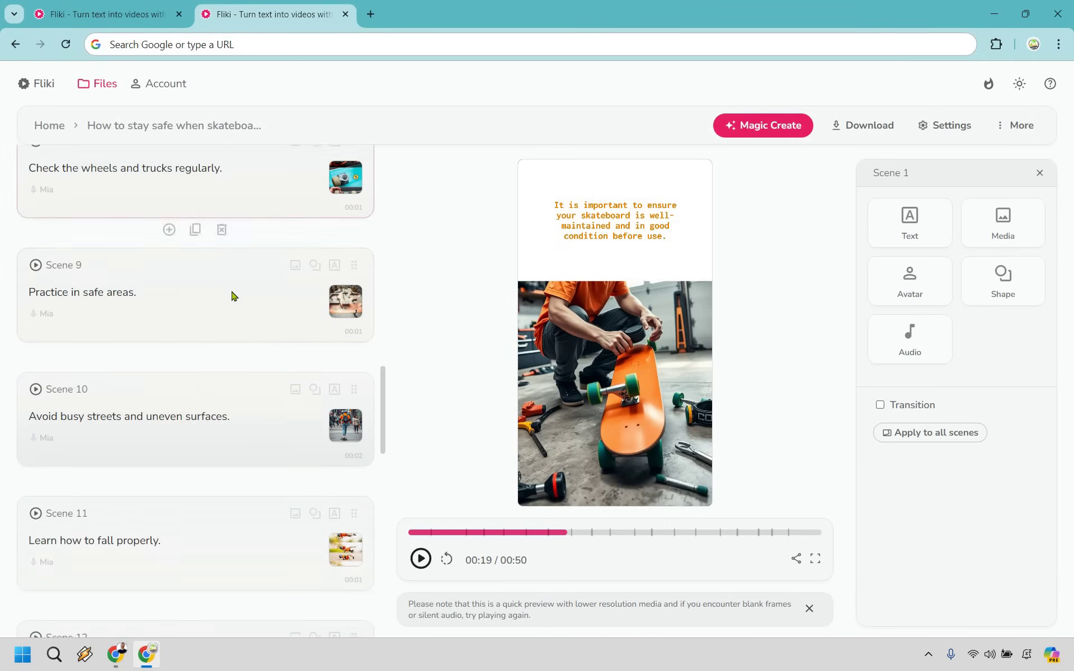
click(233, 295)
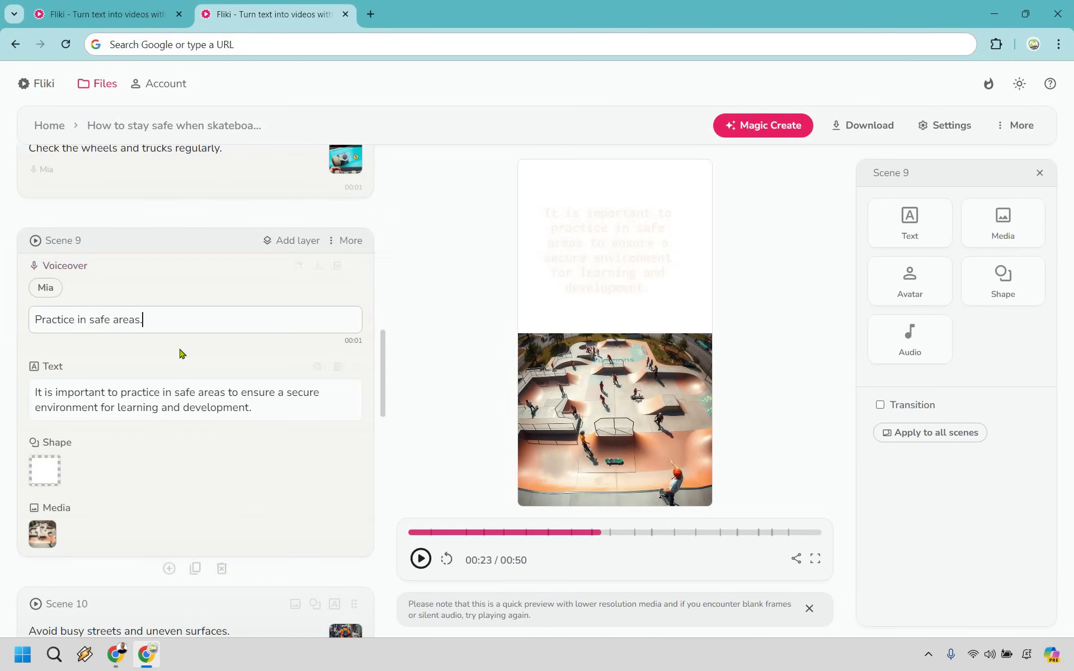
scroll(180, 353, down, 3)
scroll(193, 403, down, 3)
click(197, 405)
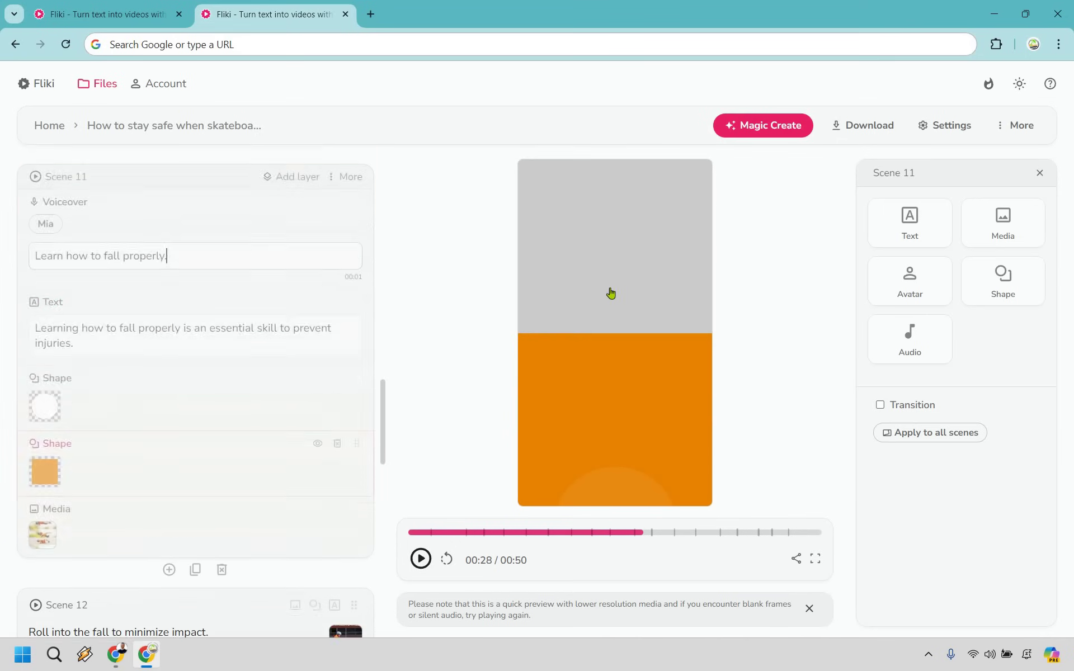
scroll(201, 352, down, 5)
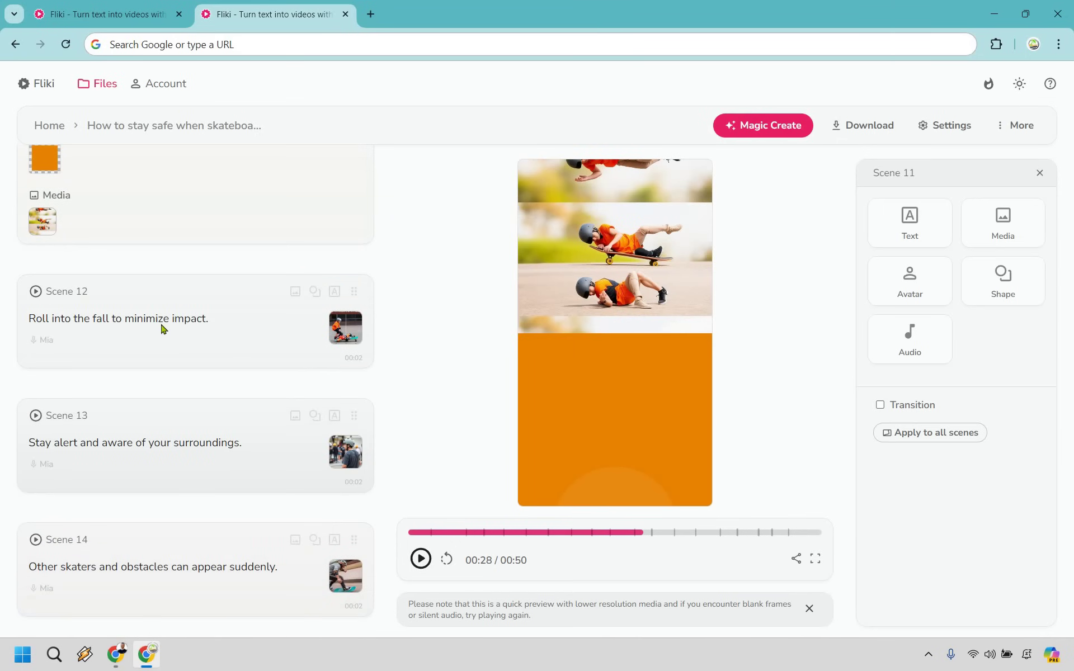
scroll(161, 327, down, 6)
scroll(185, 370, down, 2)
click(185, 344)
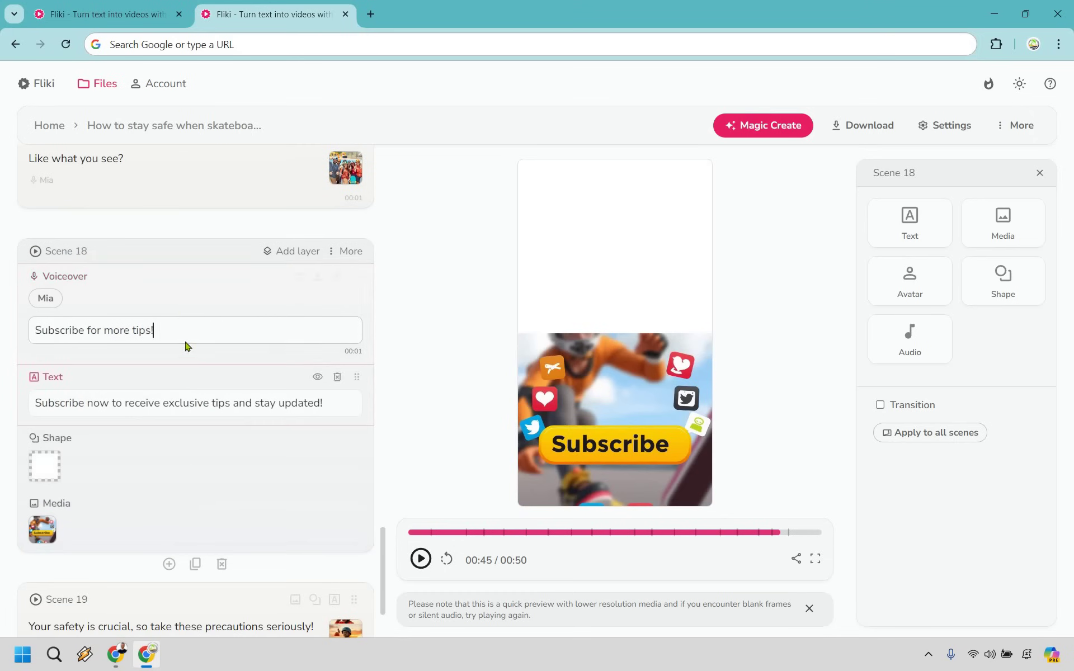
scroll(180, 469, down, 3)
click(176, 395)
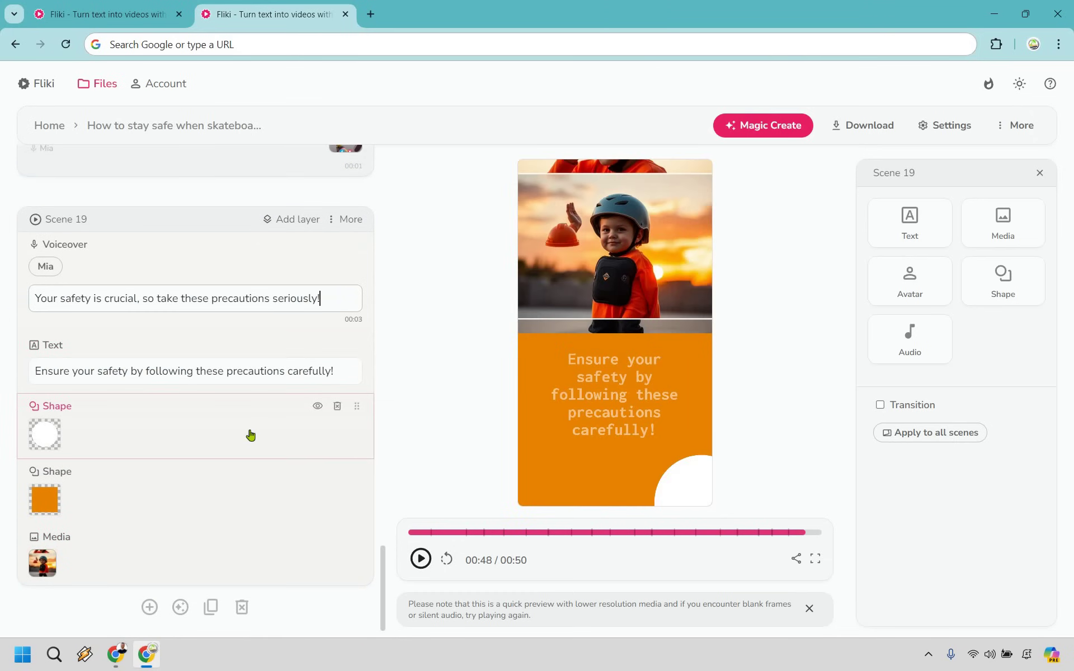
scroll(249, 435, up, 5)
scroll(244, 431, up, 8)
scroll(241, 429, up, 5)
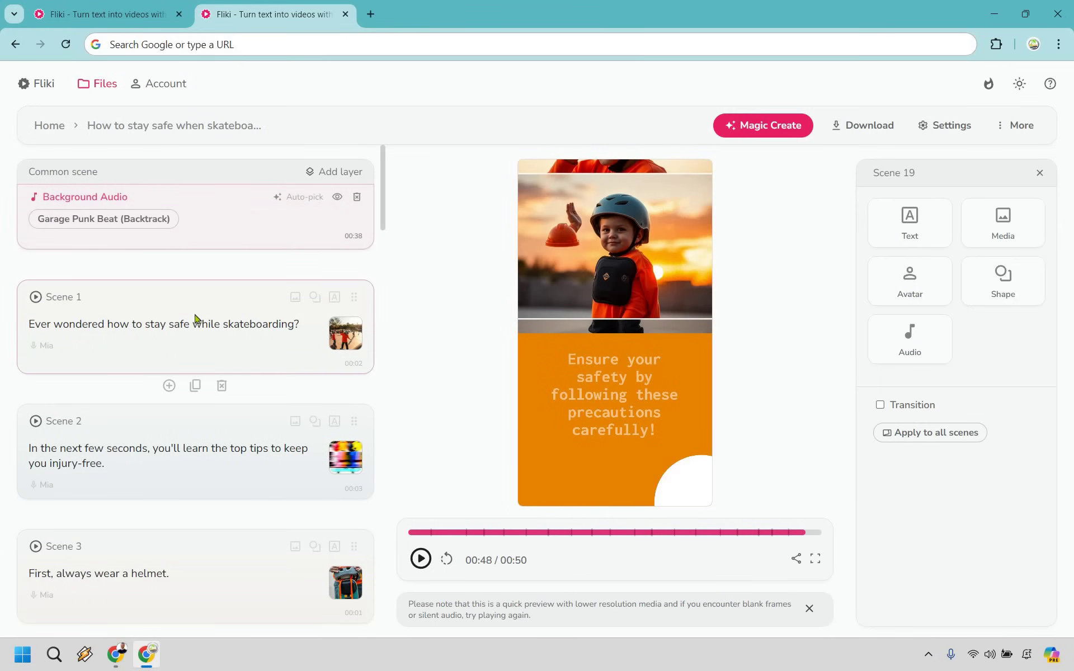
- Replace Scene 2's media with the boardwalk skateboarder clip from a 'skateboard' stock search
click(194, 319)
scroll(195, 356, down, 4)
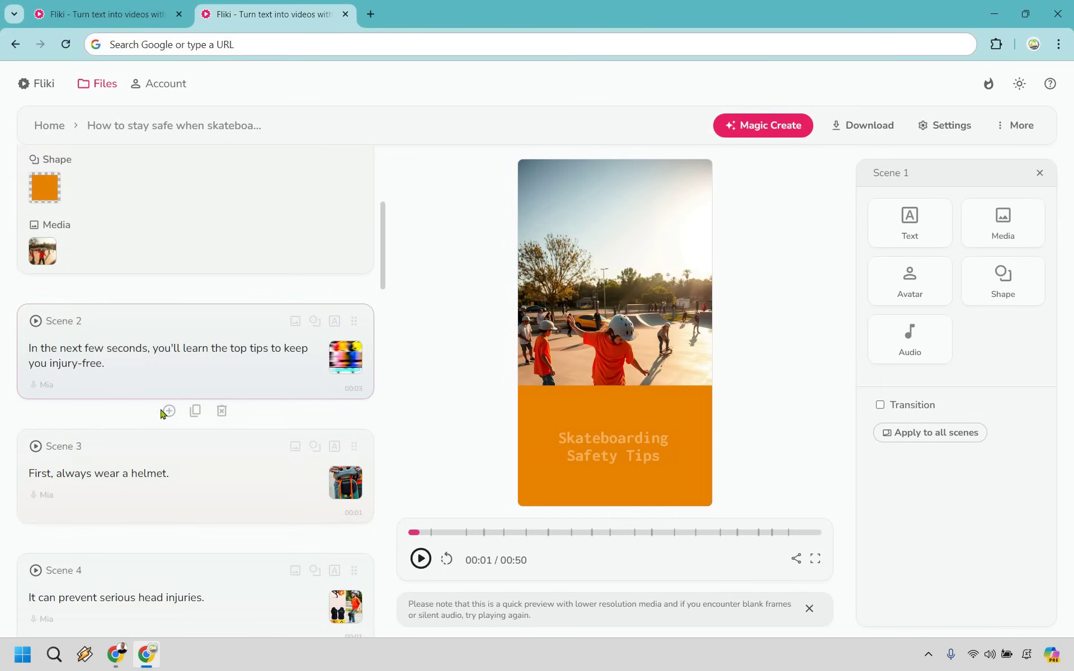
click(168, 353)
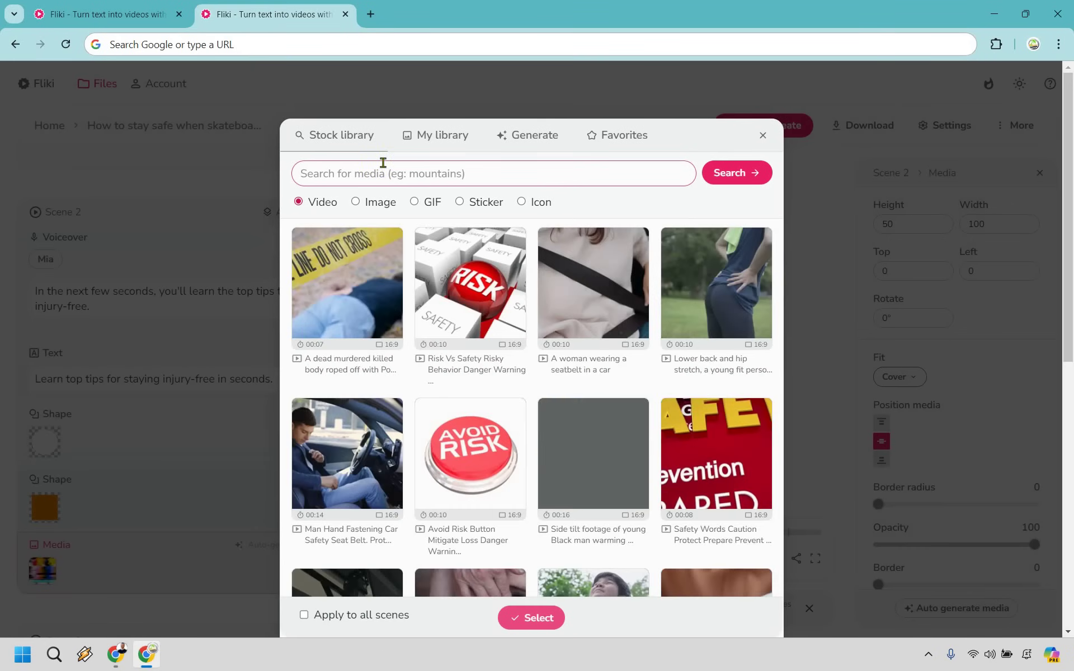
click(381, 164)
text(ska)
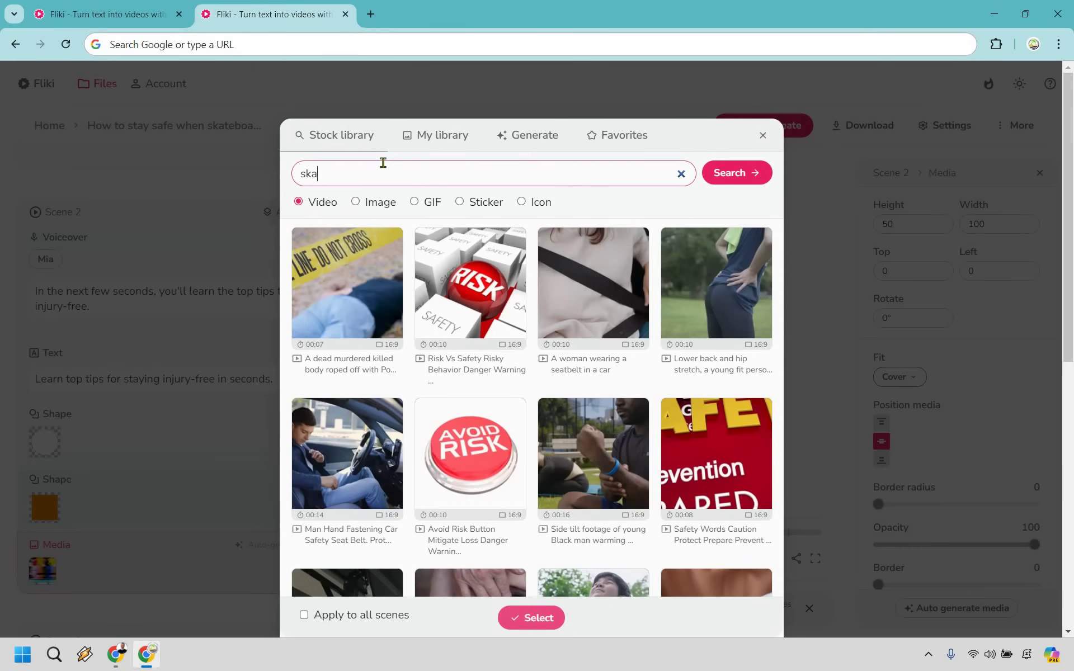
text(d)
key(Return)
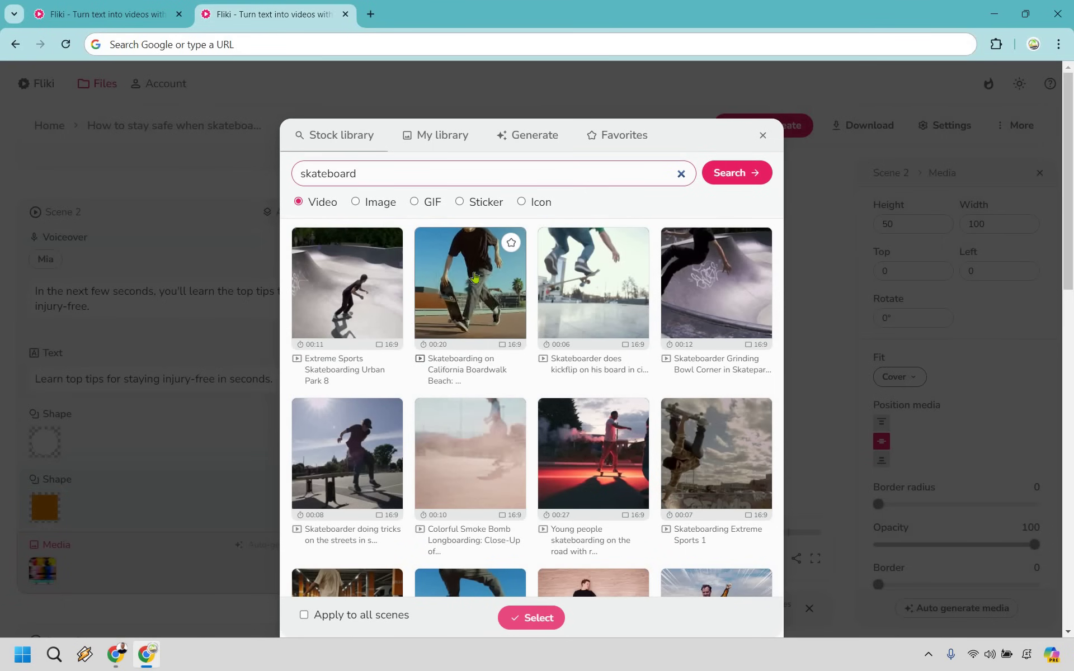
mouse_move(470, 283)
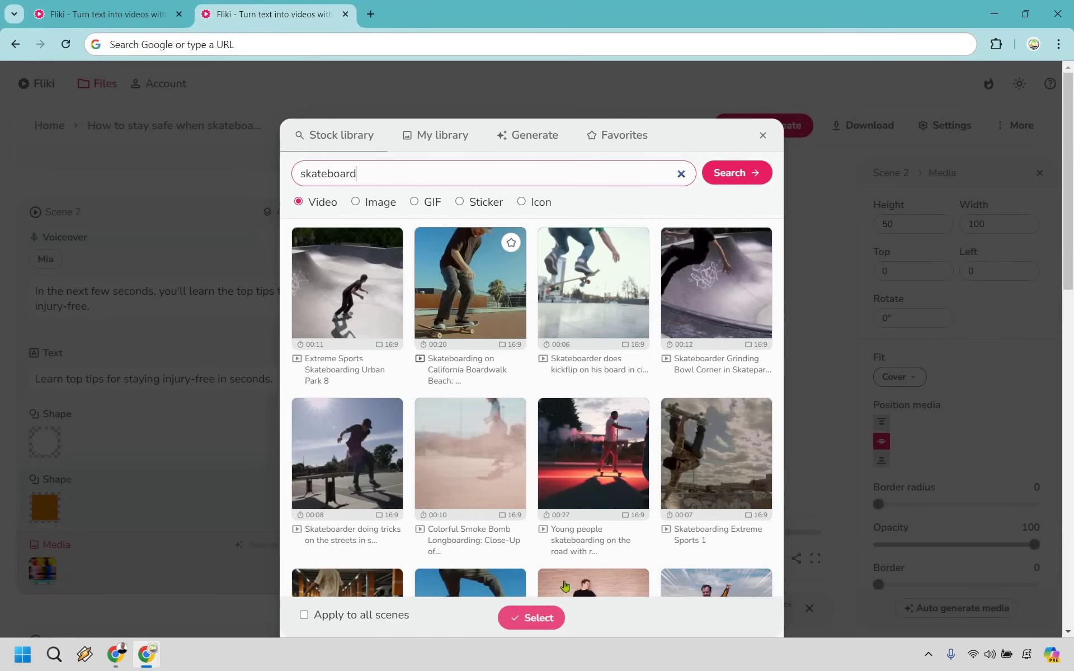
click(475, 277)
click(539, 618)
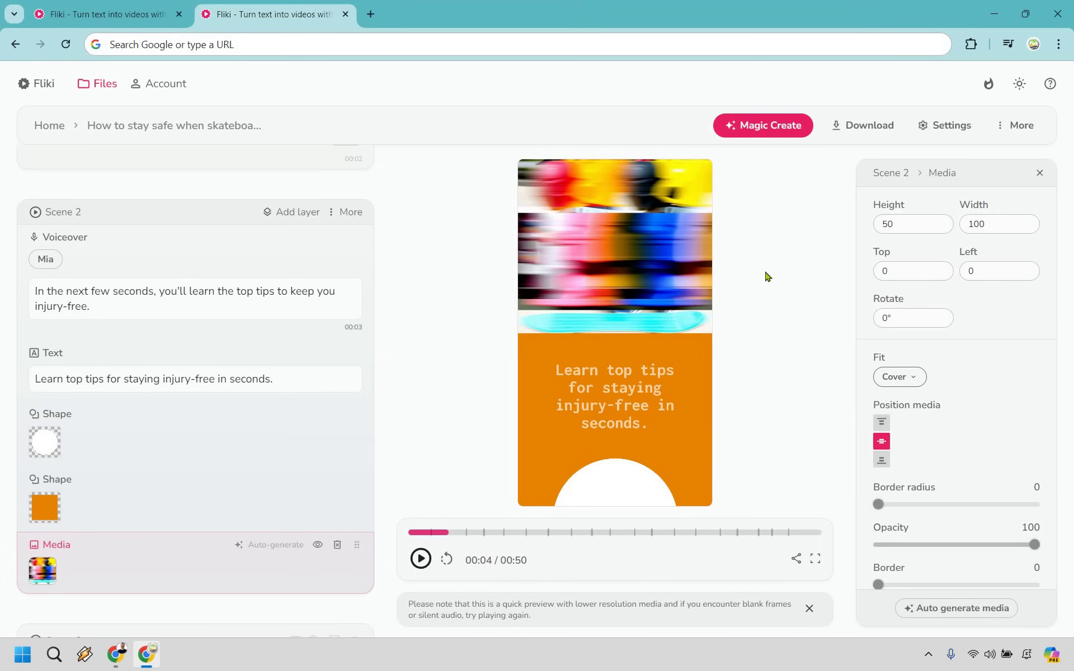
- Play and pause the preview to check Scene 2's new skateboarder clip
click(422, 559)
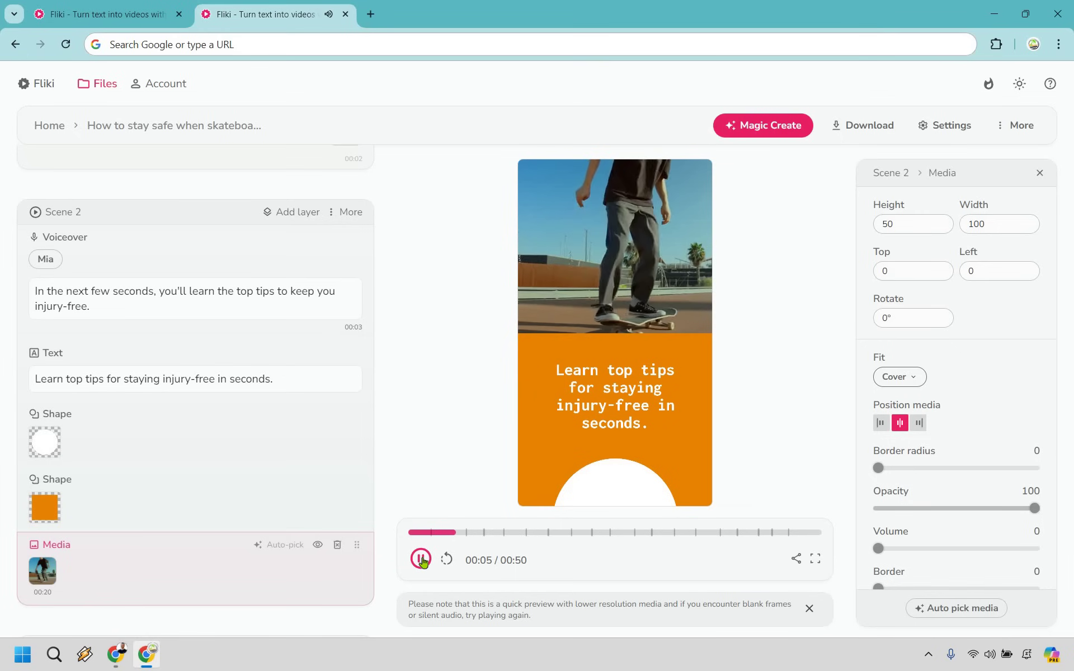
click(422, 559)
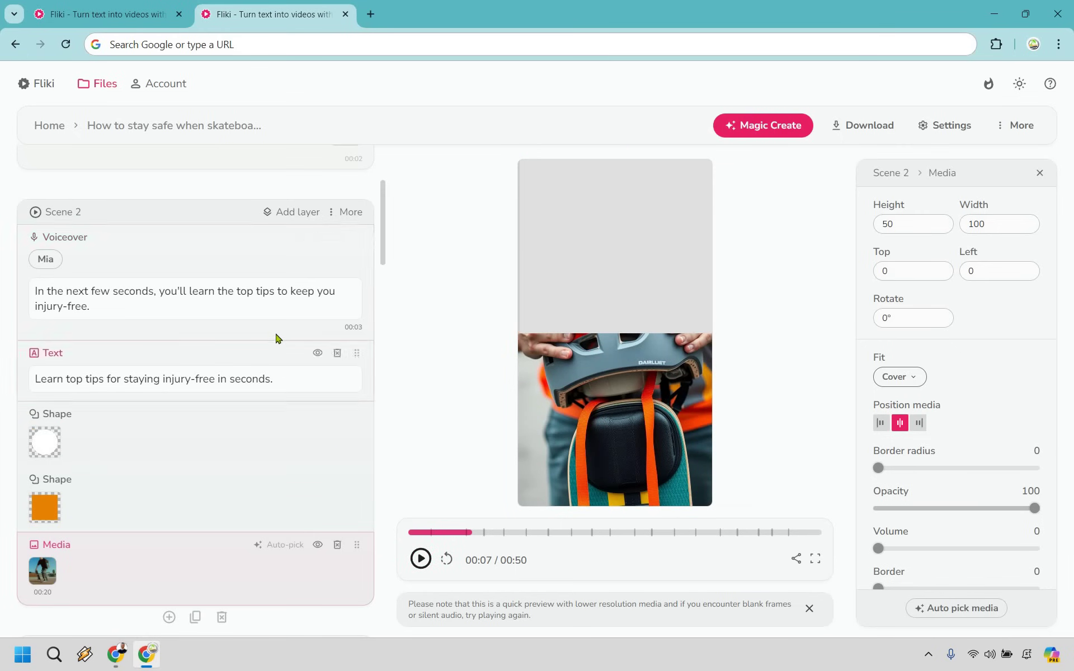
scroll(202, 311, up, 3)
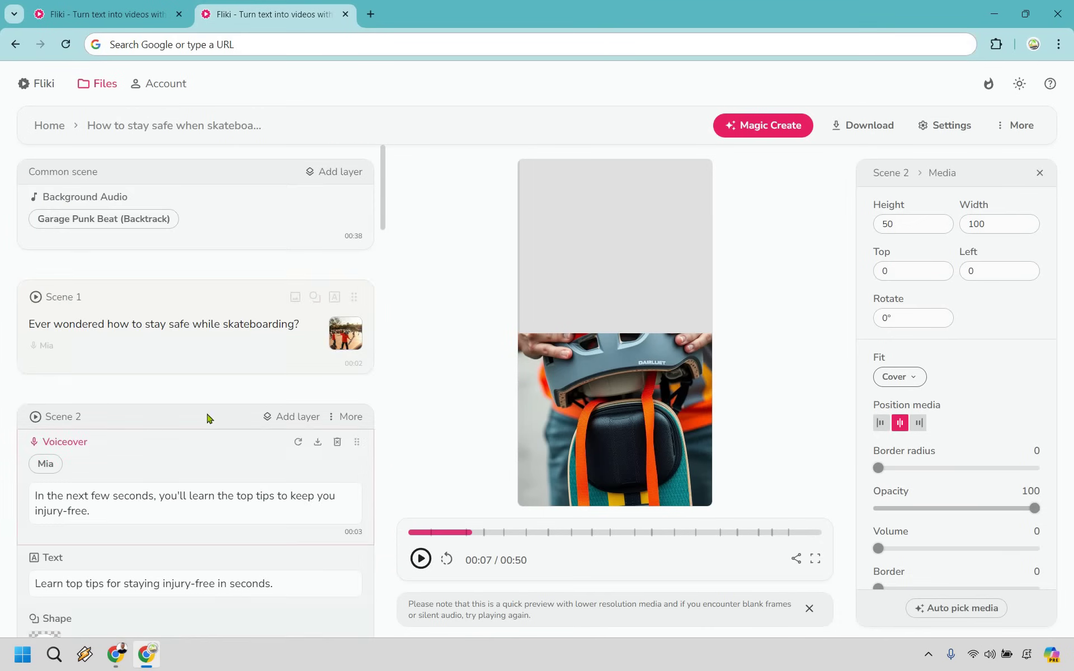
scroll(176, 361, down, 5)
scroll(177, 324, down, 4)
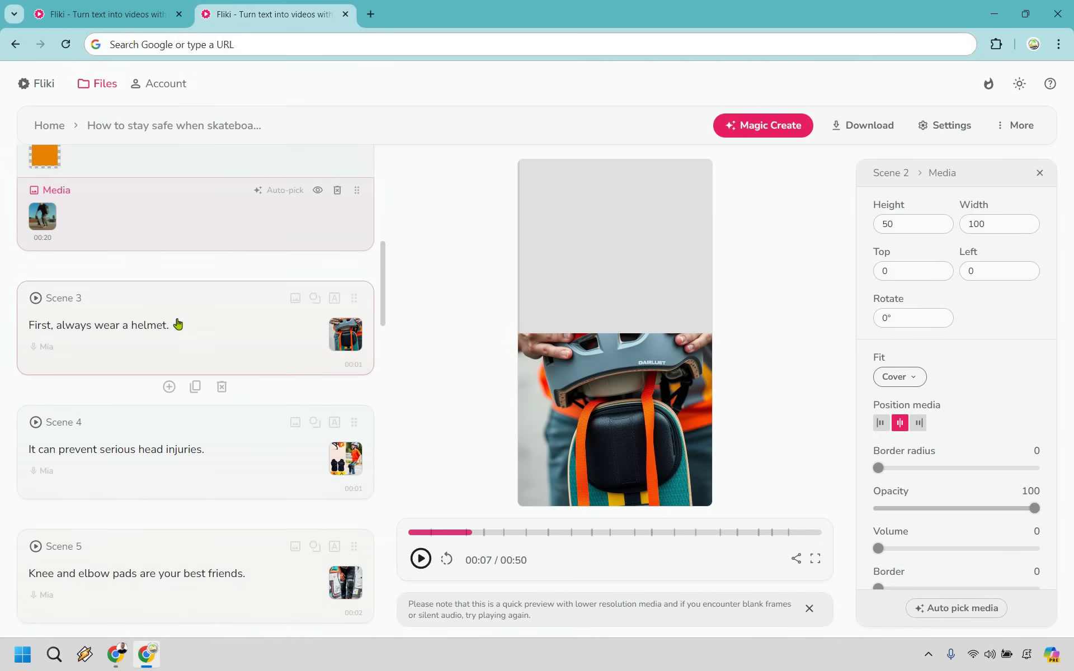
scroll(298, 330, down, 3)
scroll(297, 329, down, 3)
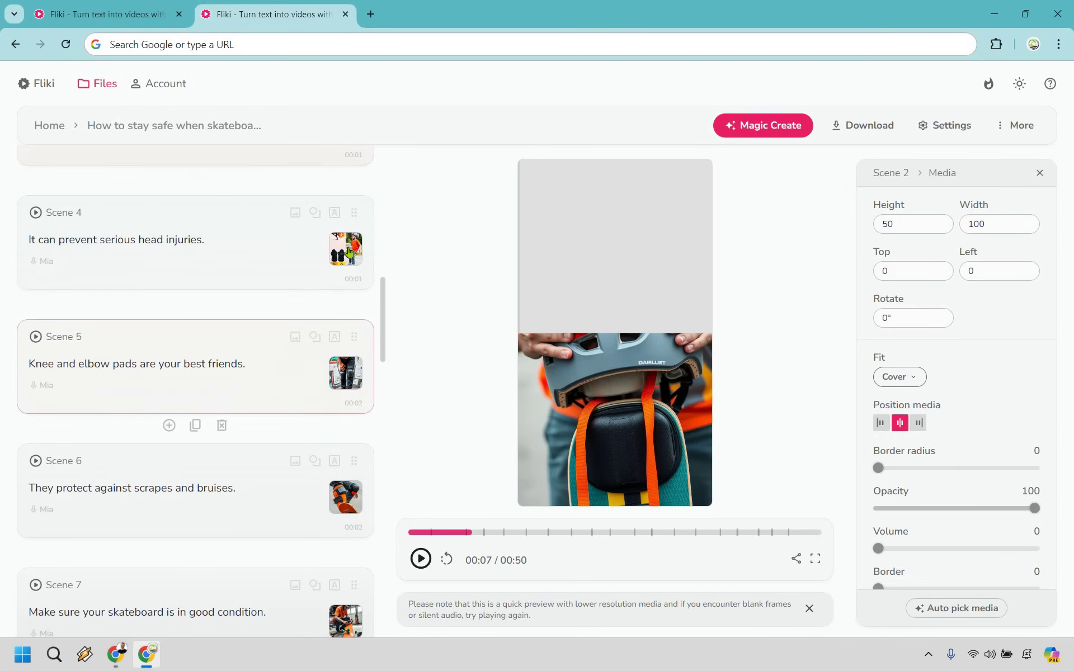
- Search stock images for 'skateboard' and apply the park skateboarder image to Scene 4
click(344, 253)
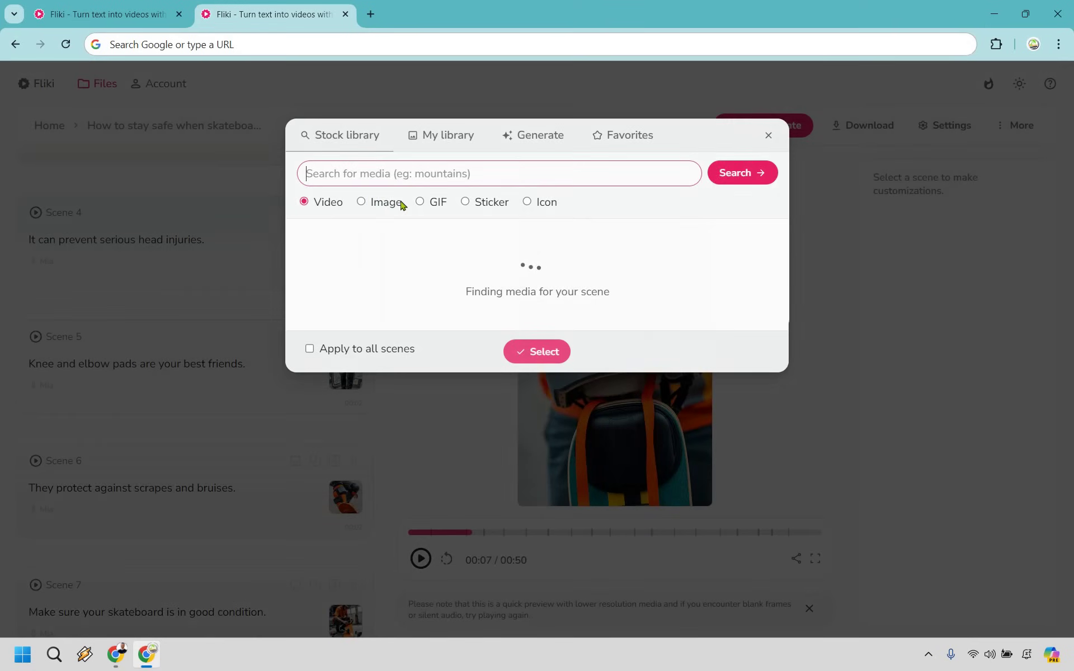
click(356, 202)
click(374, 174)
text(skateboard)
key(Return)
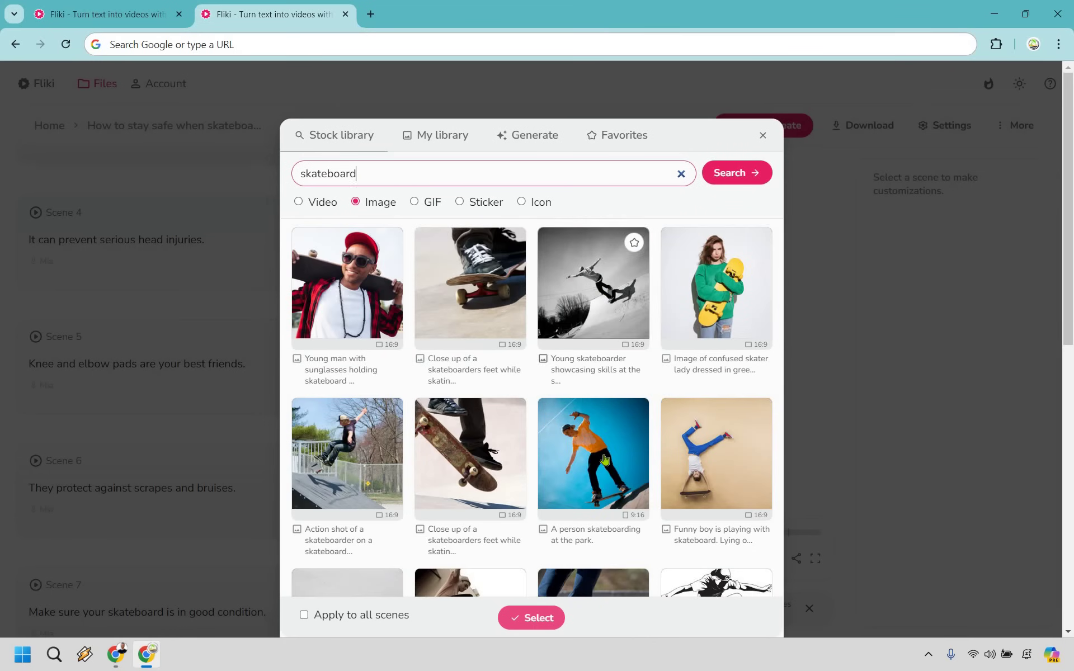
click(546, 626)
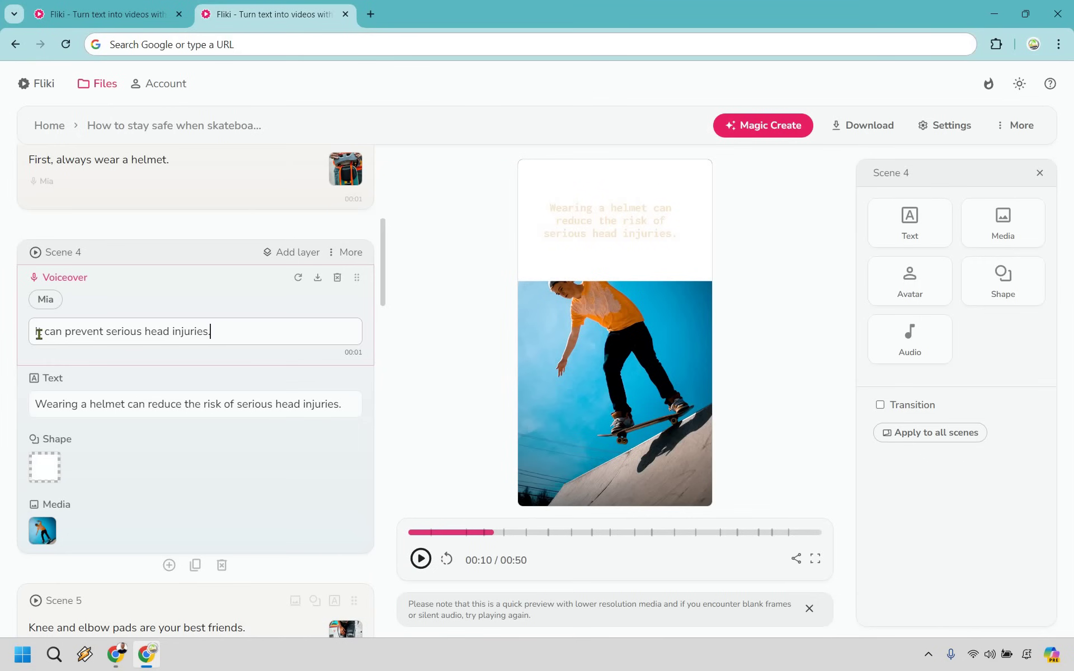
drag(211, 331, 36, 331)
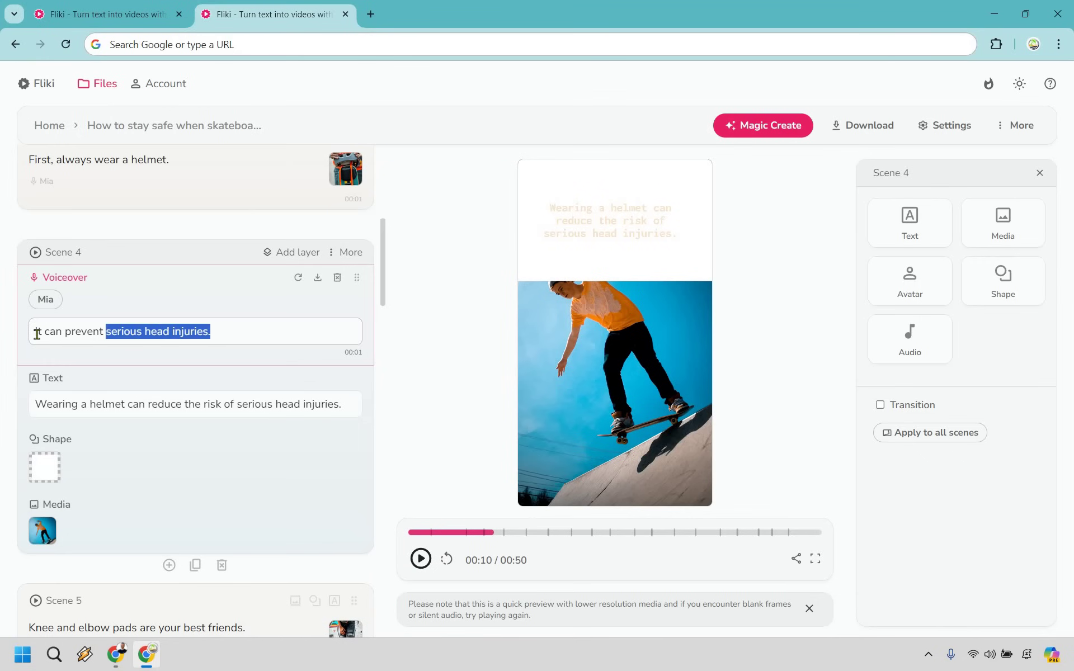
click(240, 404)
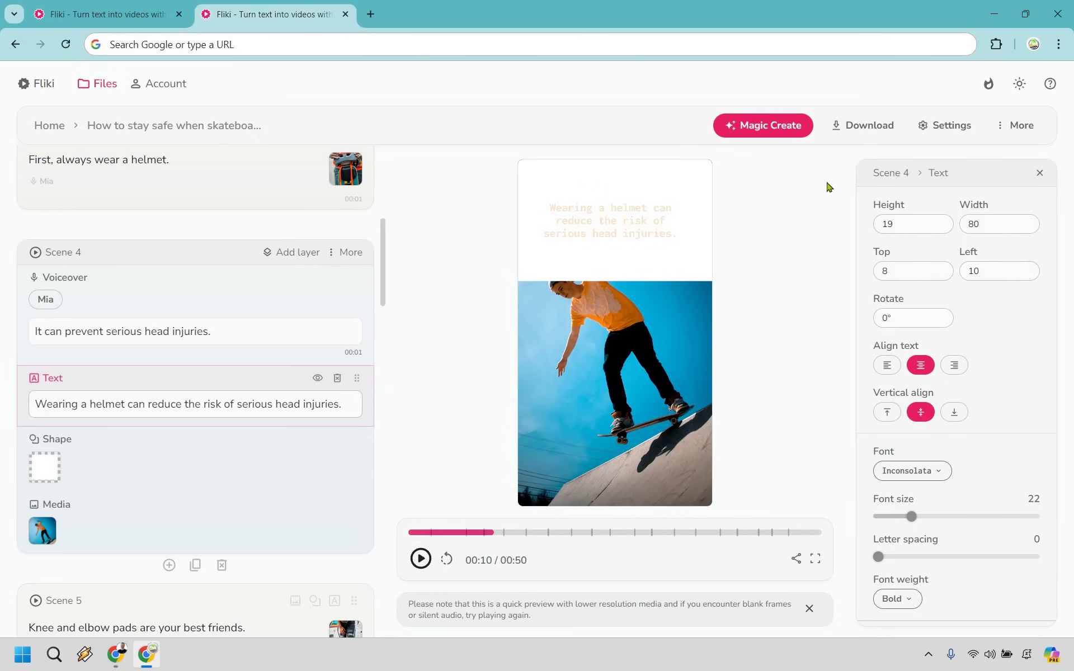
click(998, 225)
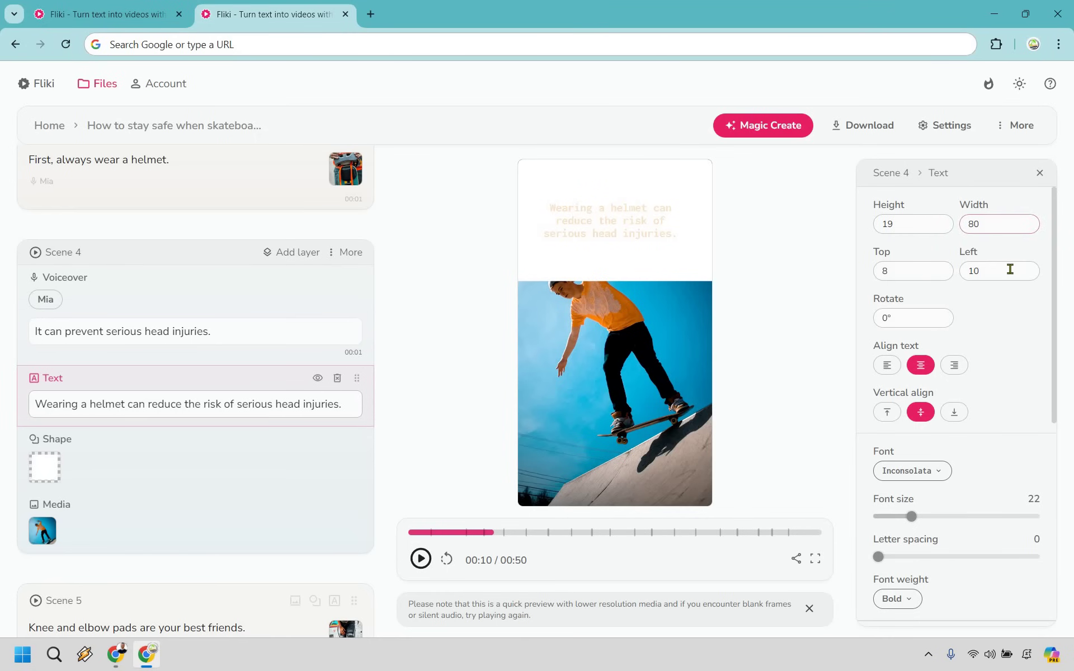
click(1010, 269)
scroll(1007, 286, down, 3)
scroll(998, 293, down, 3)
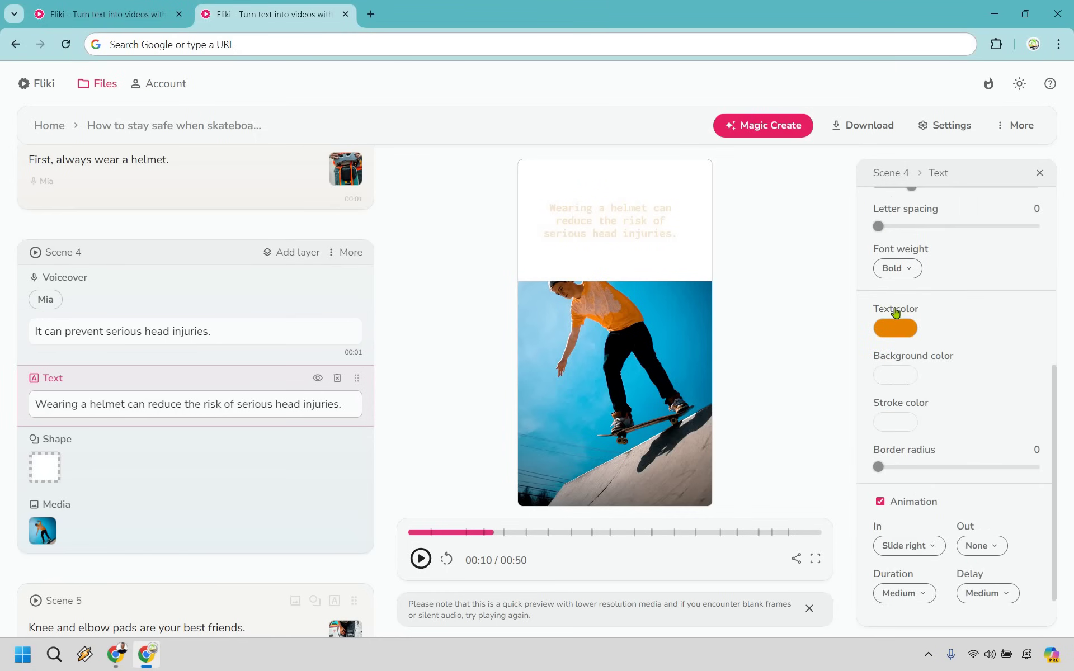
scroll(993, 298, down, 1)
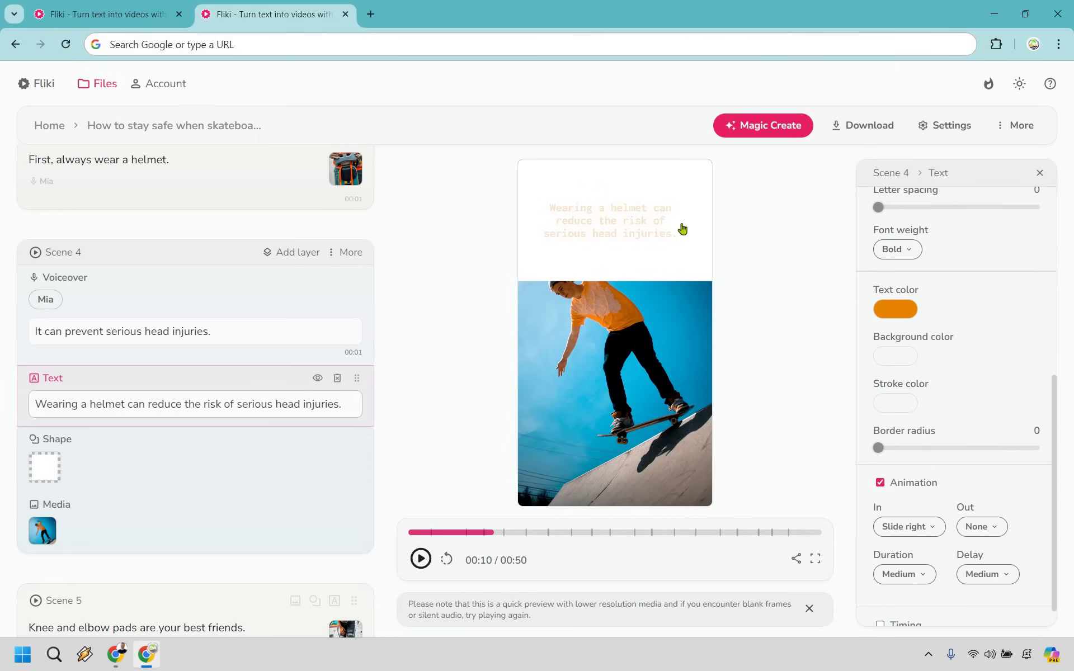
scroll(989, 328, down, 1)
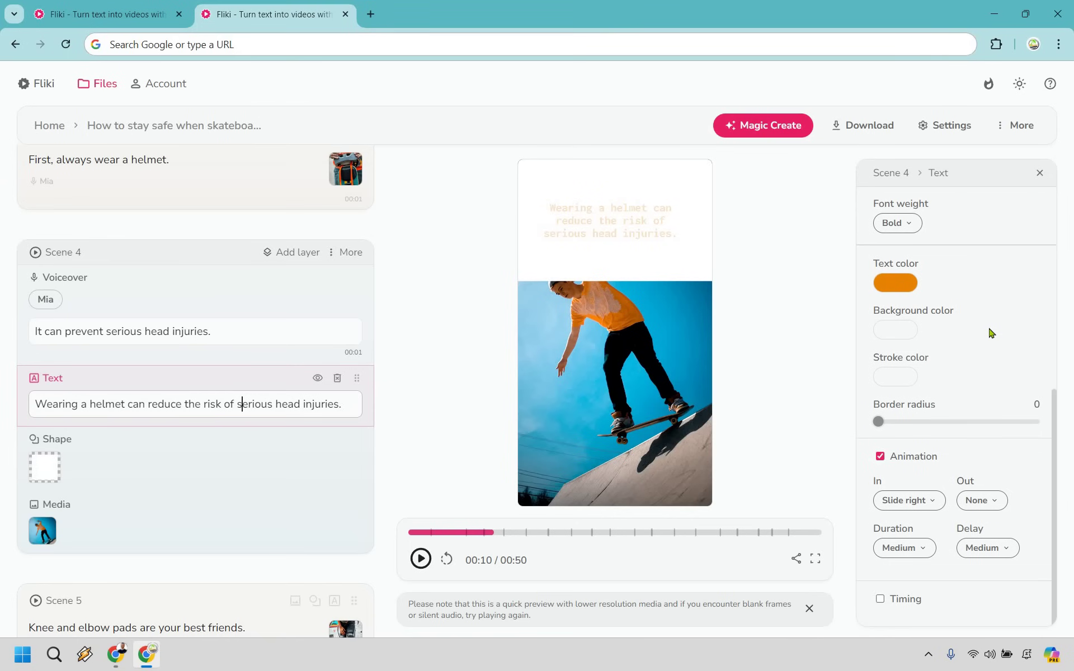
scroll(991, 332, up, 5)
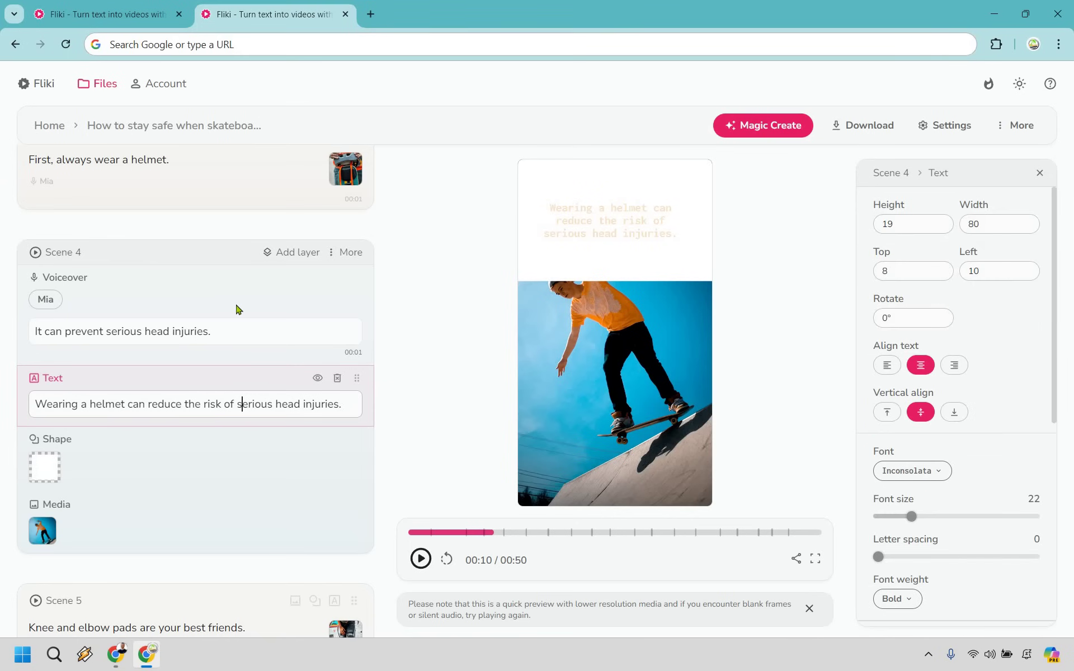
scroll(236, 309, down, 5)
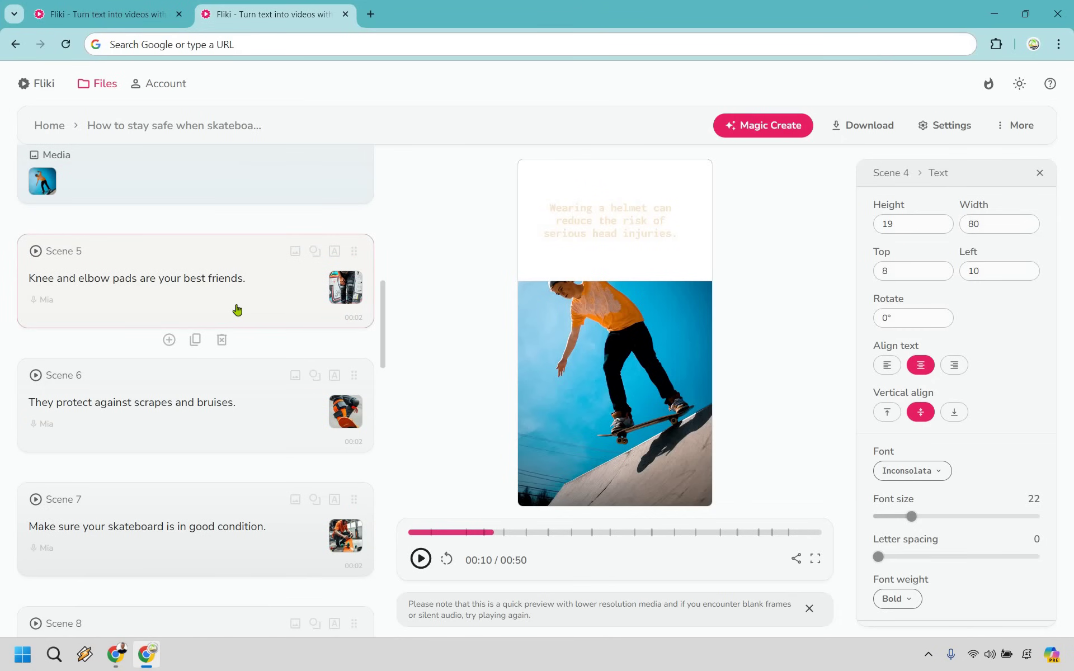
scroll(236, 308, down, 3)
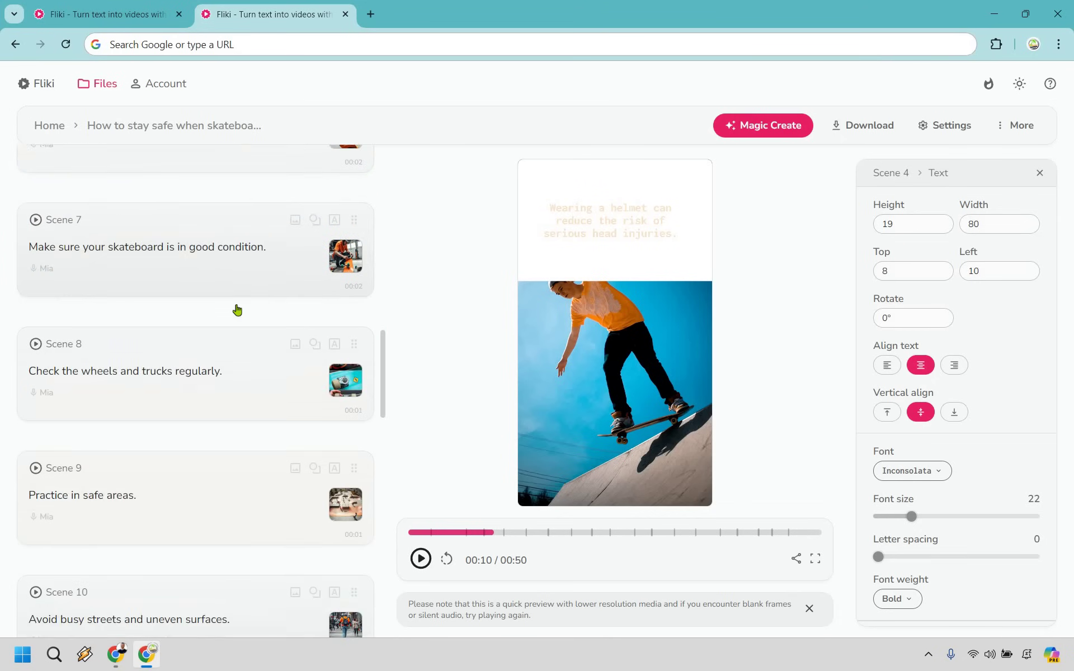
scroll(236, 309, up, 10)
scroll(235, 309, up, 5)
mouse_move(195, 326)
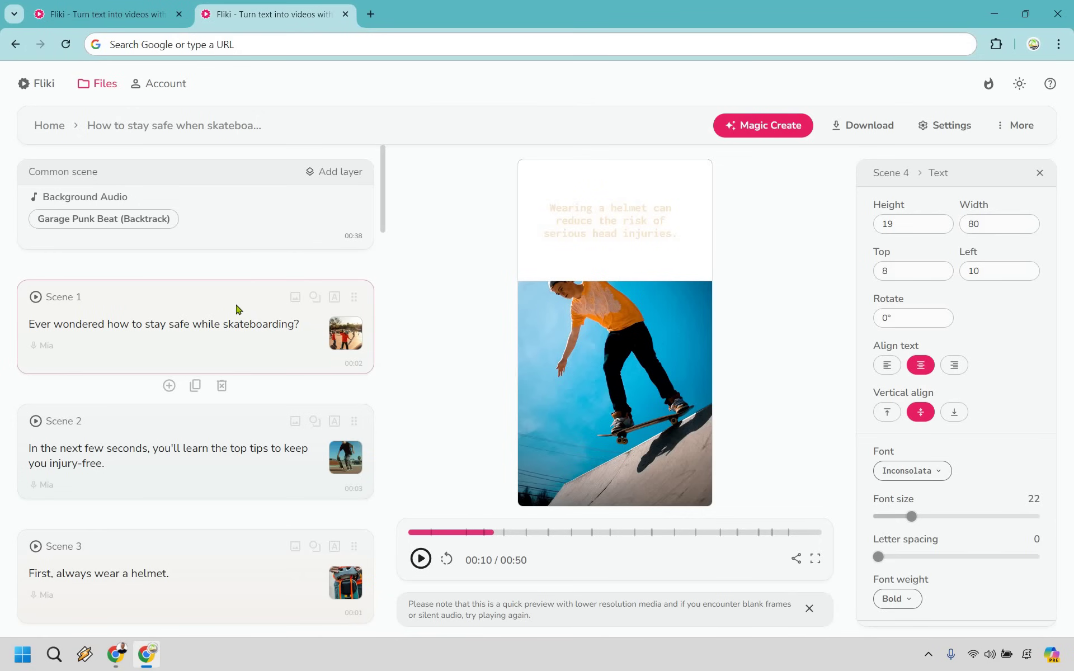
- Browse Scene 1's voice options from the Mia voice chip, then close, keeping Mia
click(121, 302)
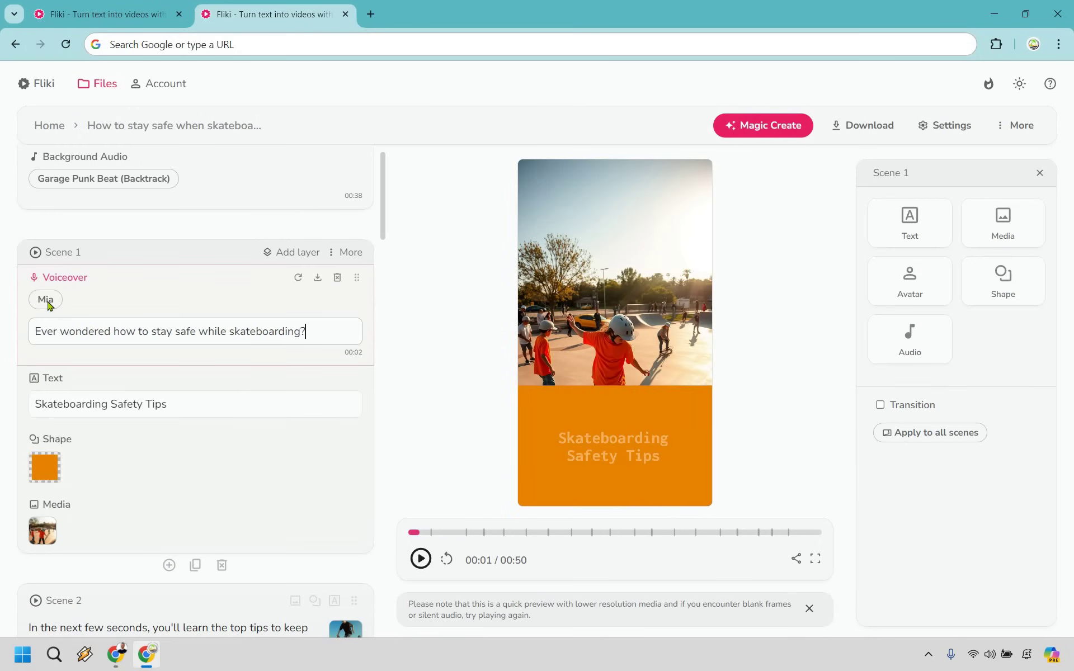
click(46, 299)
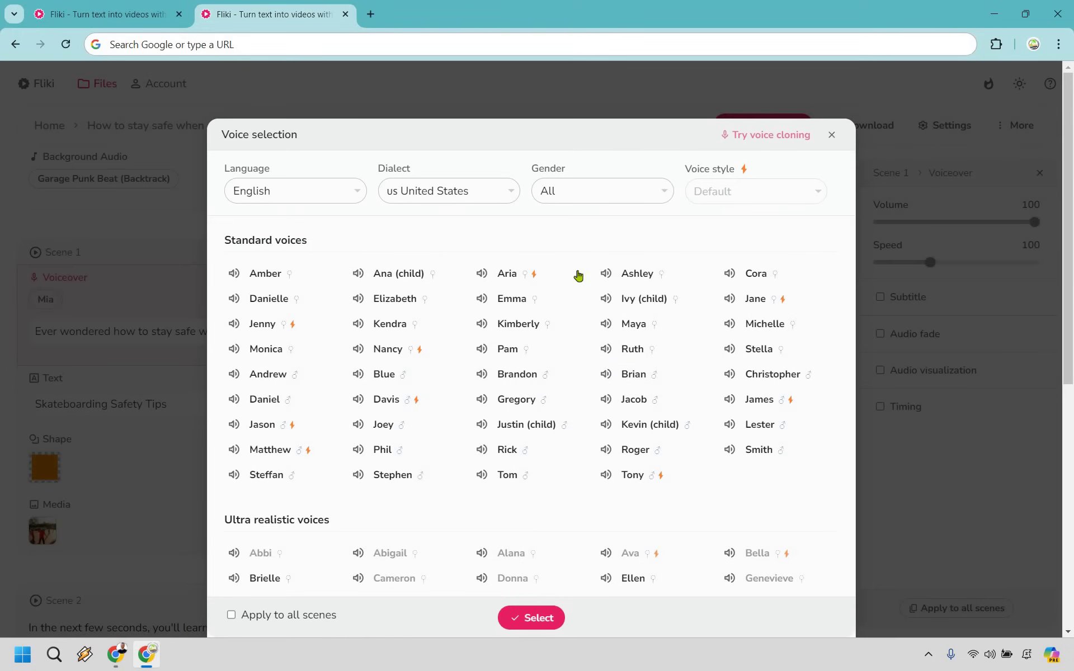
scroll(638, 268, down, 3)
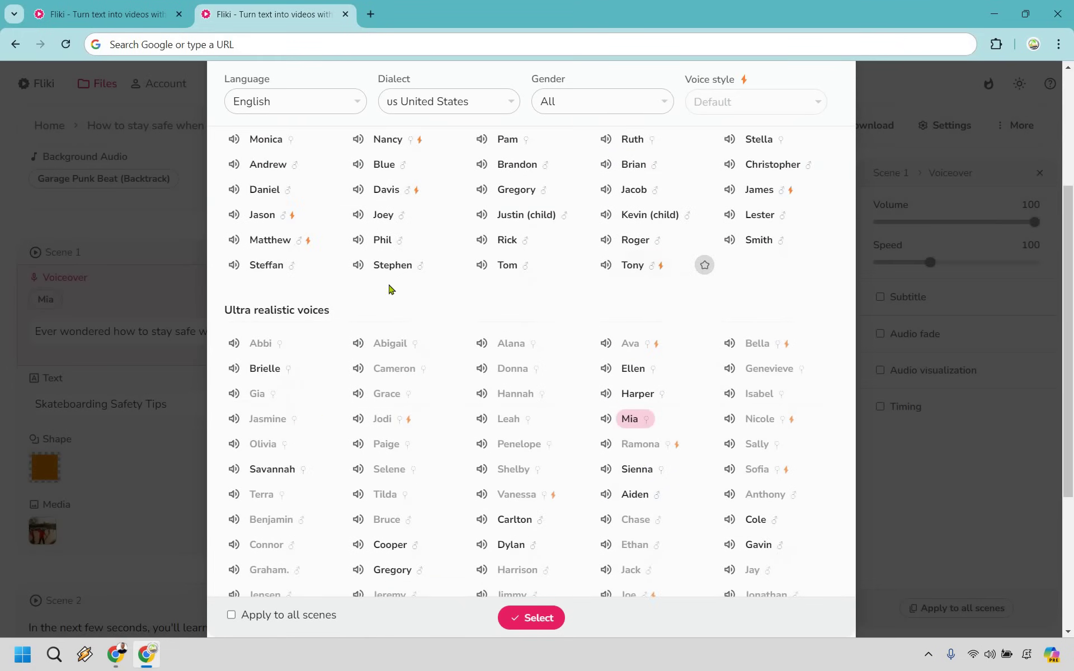
scroll(515, 367, down, 2)
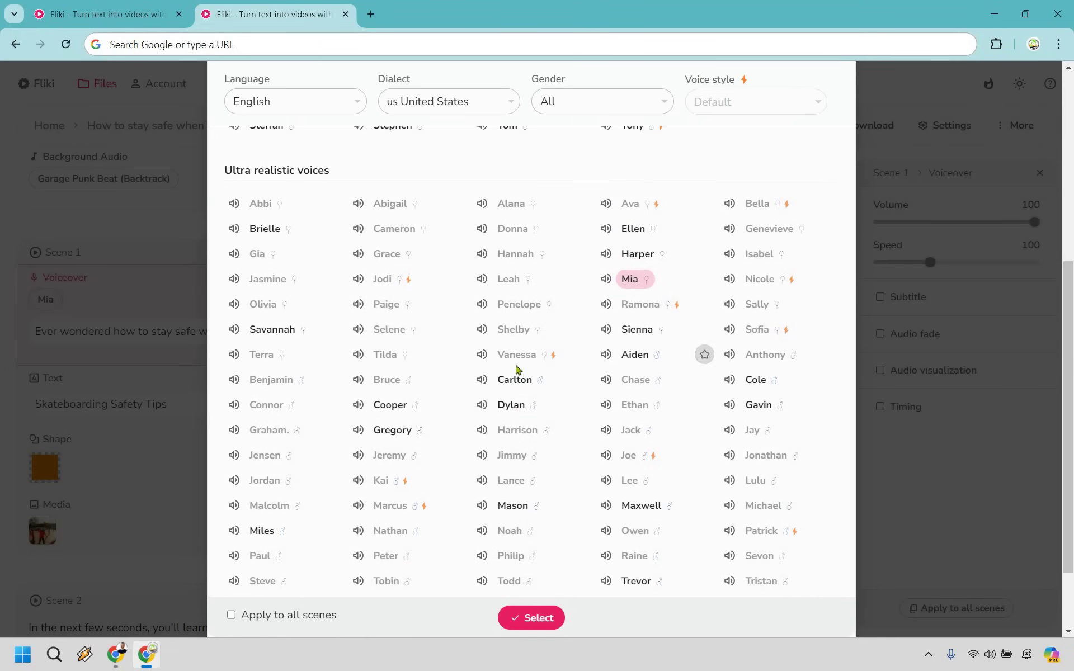
scroll(515, 367, down, 1)
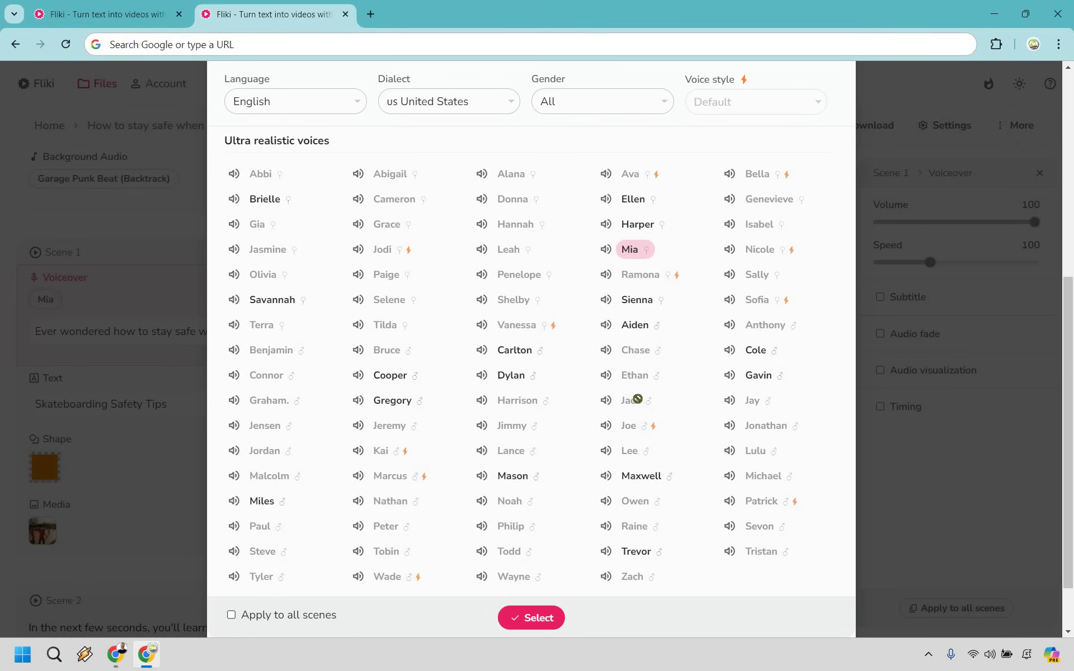
scroll(822, 251, up, 10)
click(828, 139)
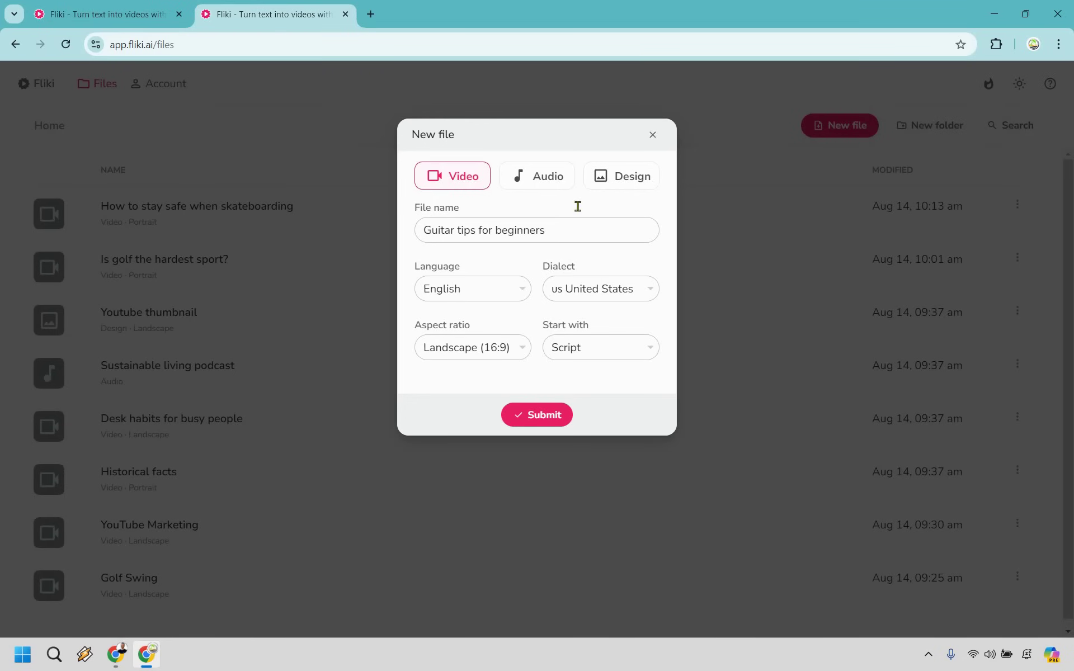
- Create a 16:9 landscape video 'Guitar tips for beginners' that starts from Script
click(489, 351)
click(579, 348)
click(585, 348)
click(586, 347)
click(534, 421)
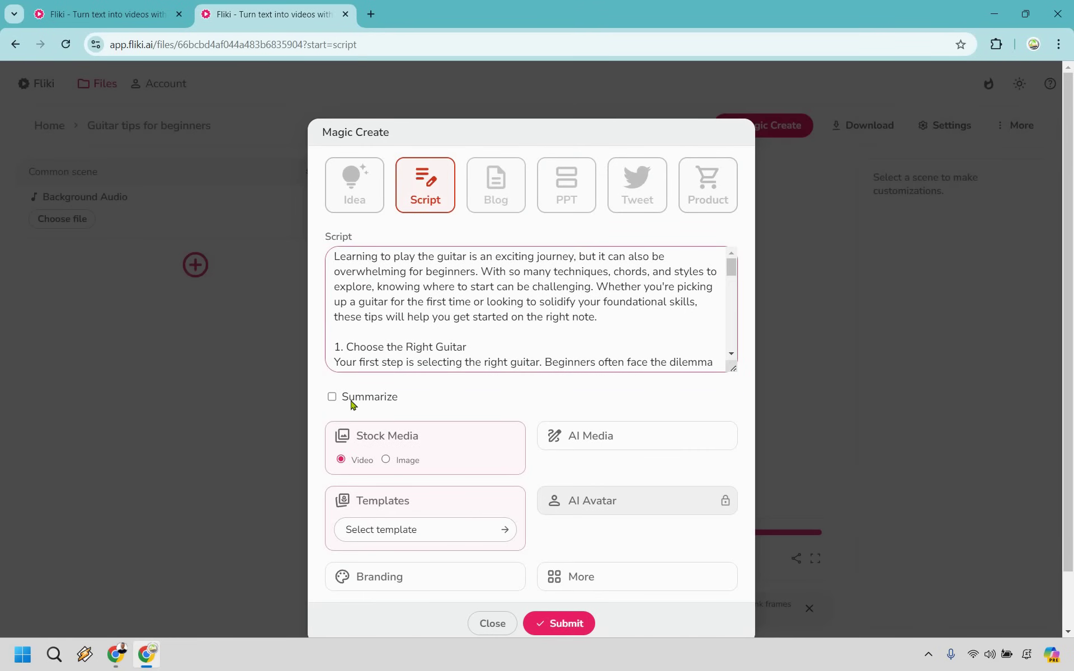
- Generate the video from the script with Summarize on and the Illuminate template
click(332, 397)
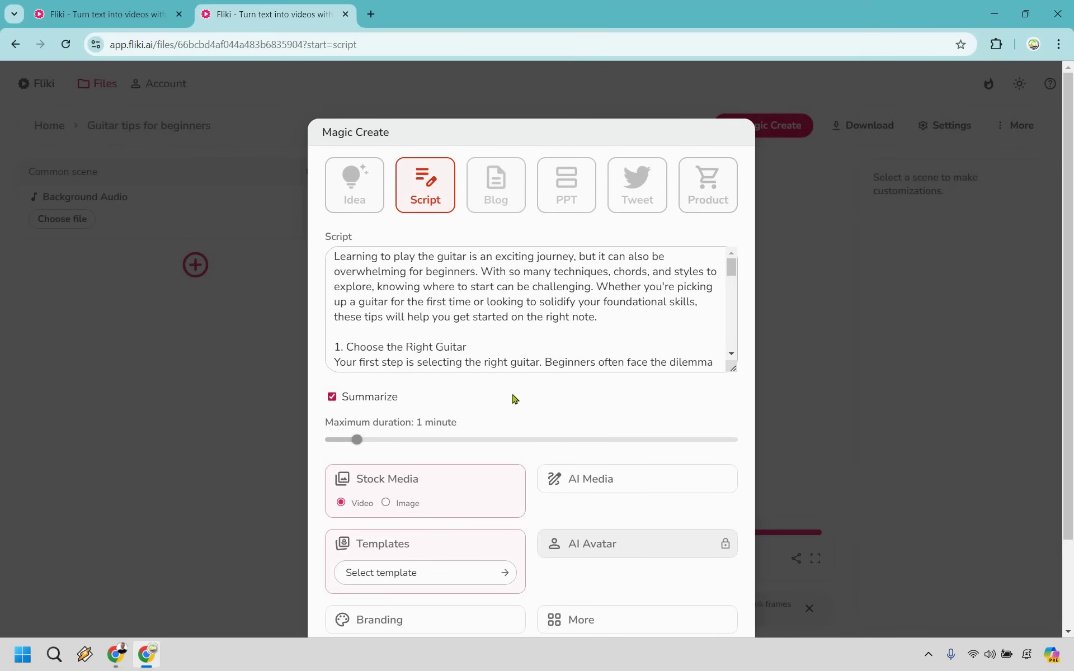
scroll(612, 336, down, 3)
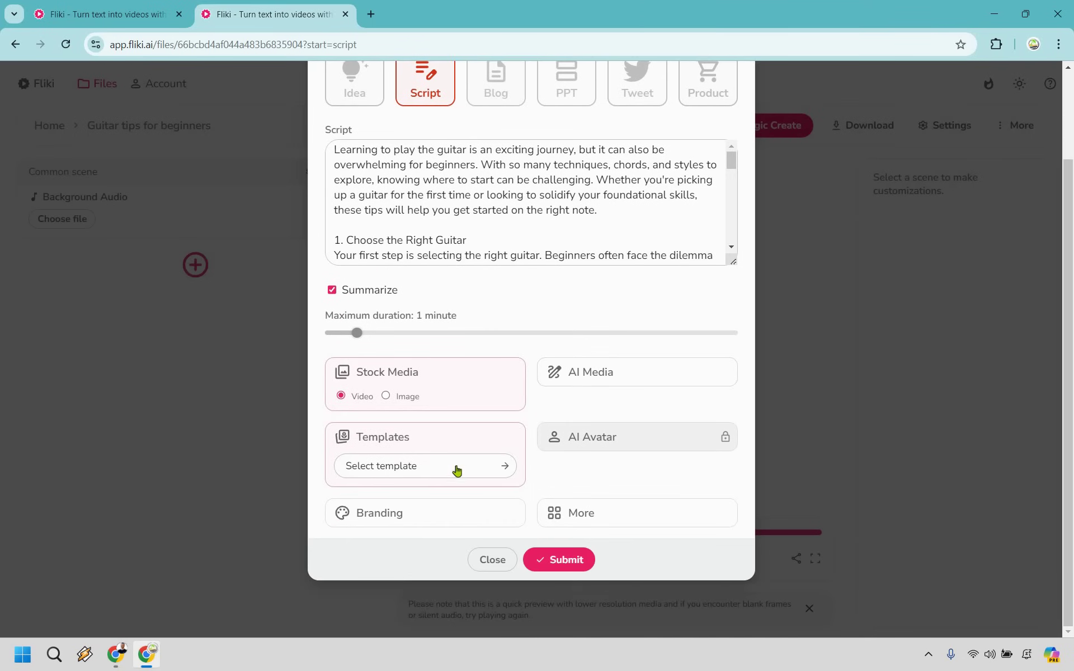
click(459, 466)
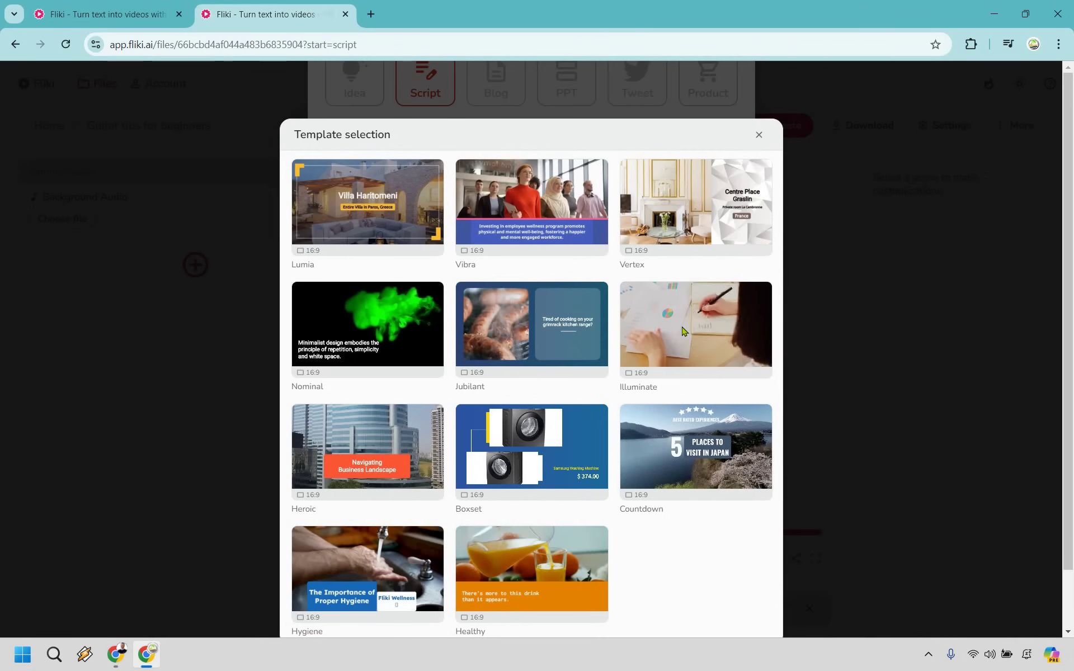
click(683, 331)
scroll(678, 337, up, 3)
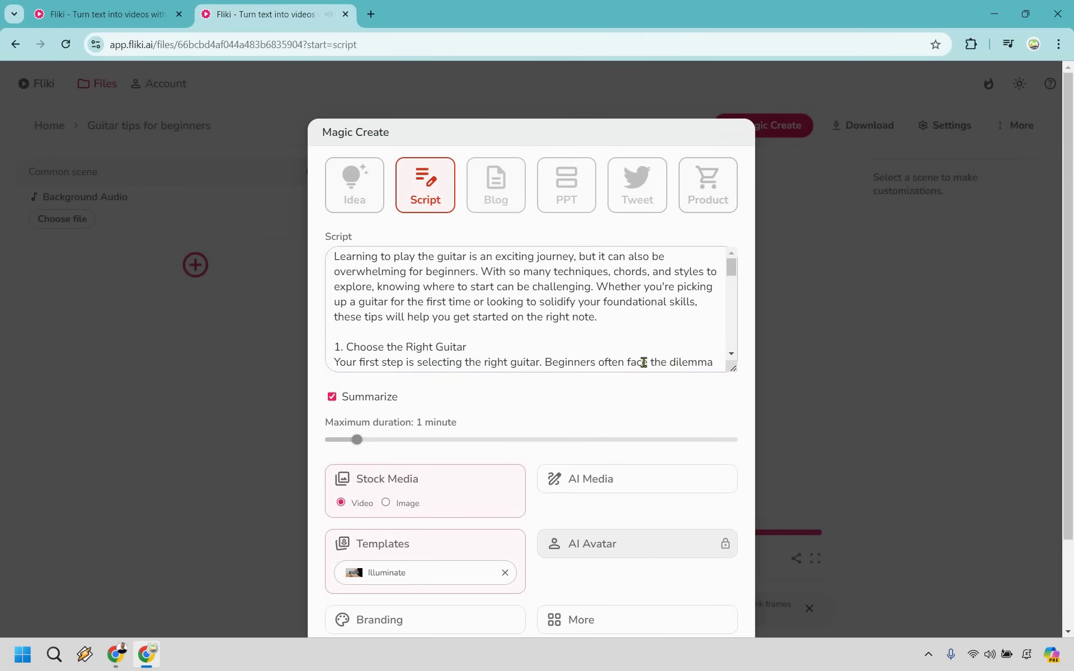
scroll(647, 336, down, 5)
scroll(706, 361, up, 5)
scroll(712, 497, down, 3)
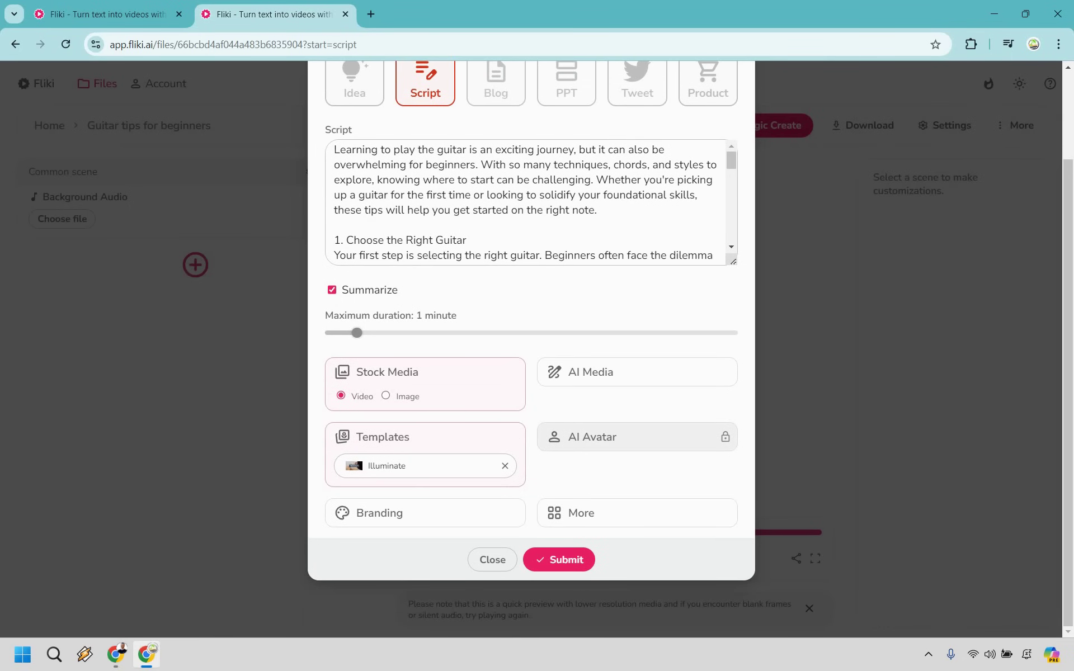
click(556, 561)
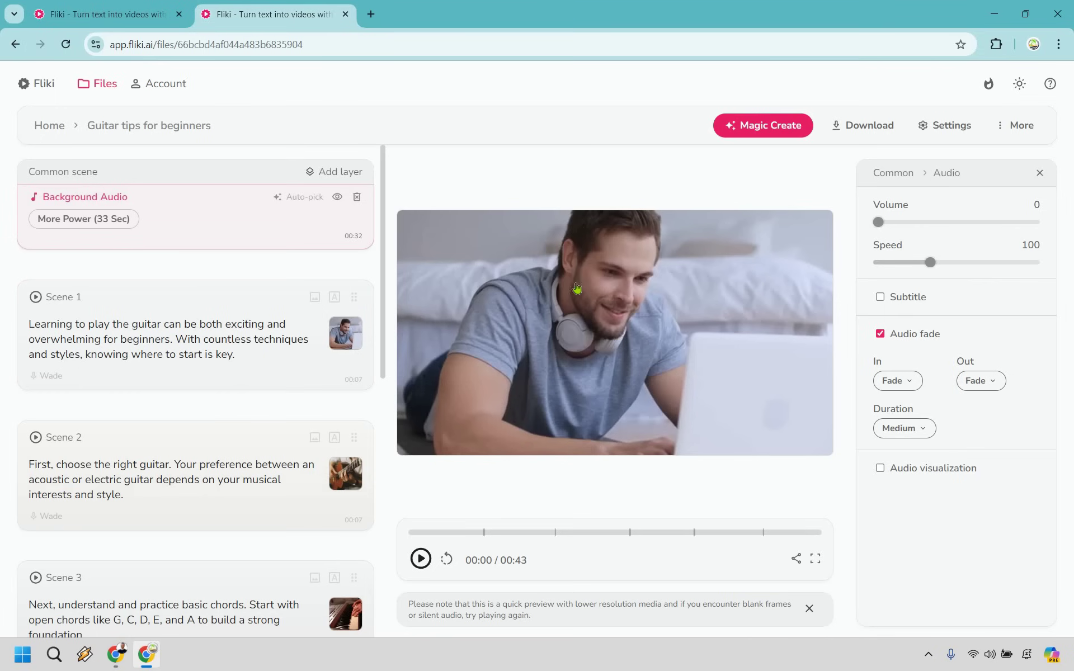
- Expand Scenes 2 through 5 in turn, ending with Scene 5's first text layer selected
click(168, 437)
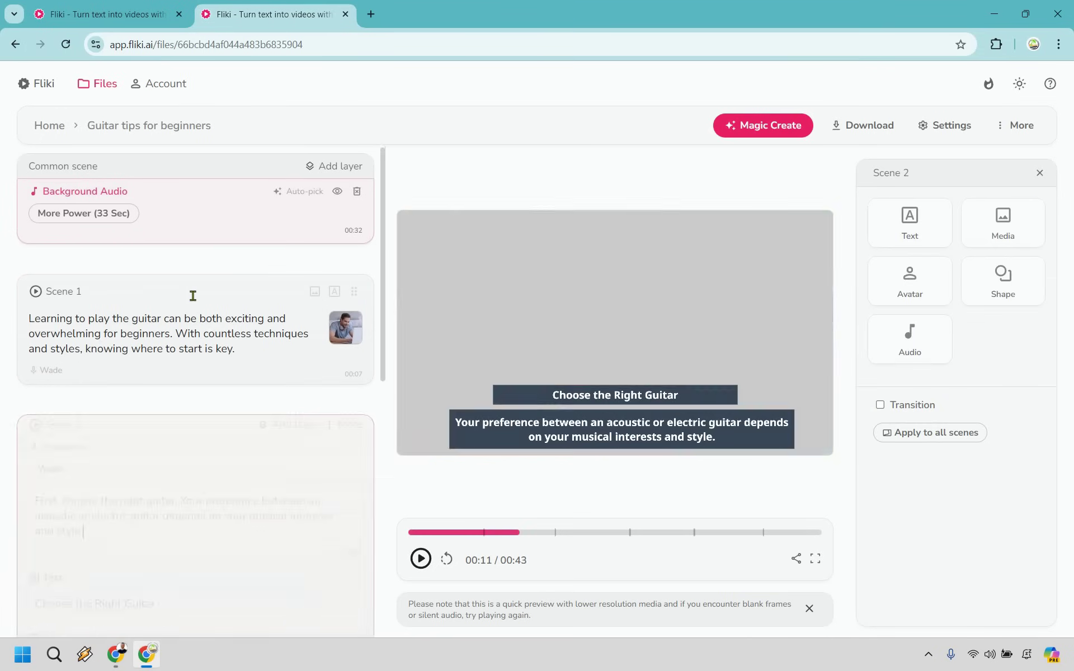
scroll(211, 394, down, 3)
scroll(210, 393, down, 1)
click(210, 370)
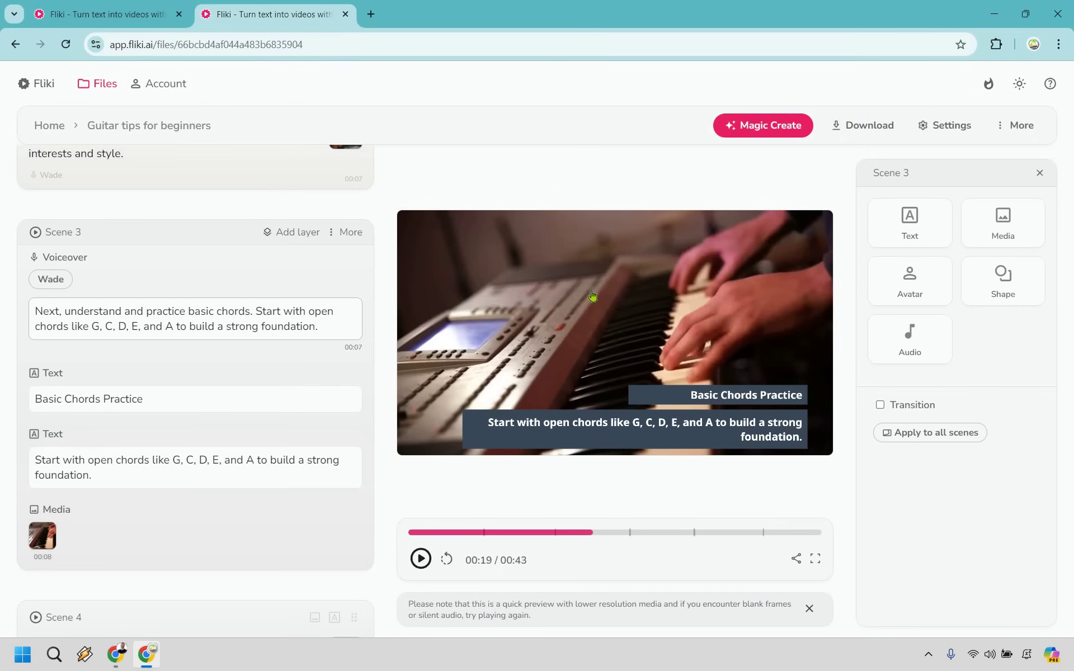
mouse_move(195, 388)
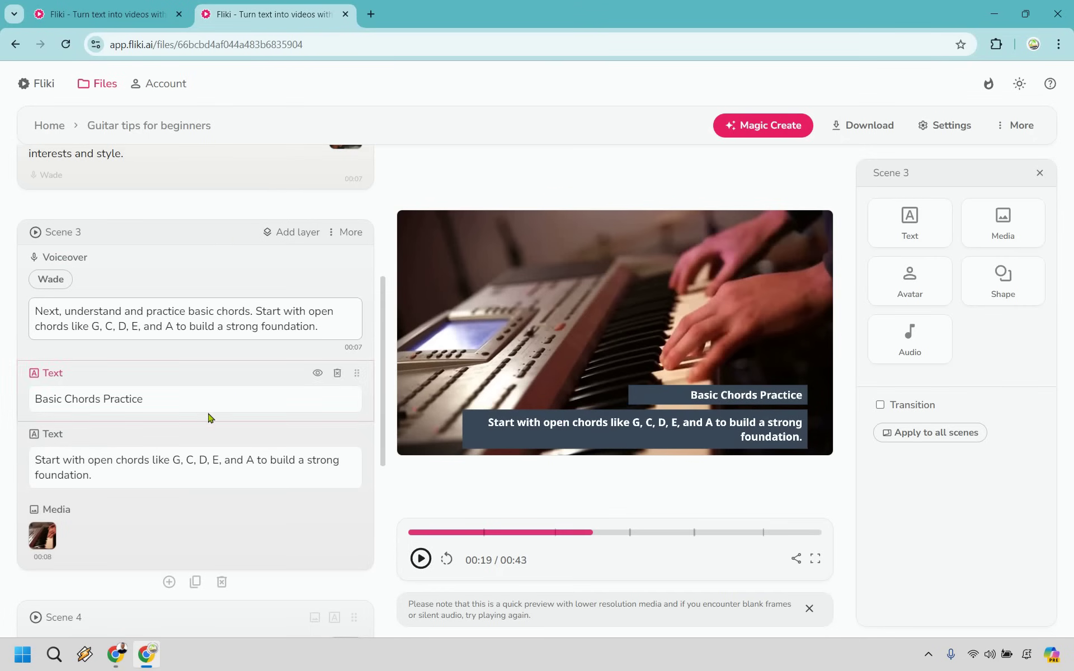
click(239, 353)
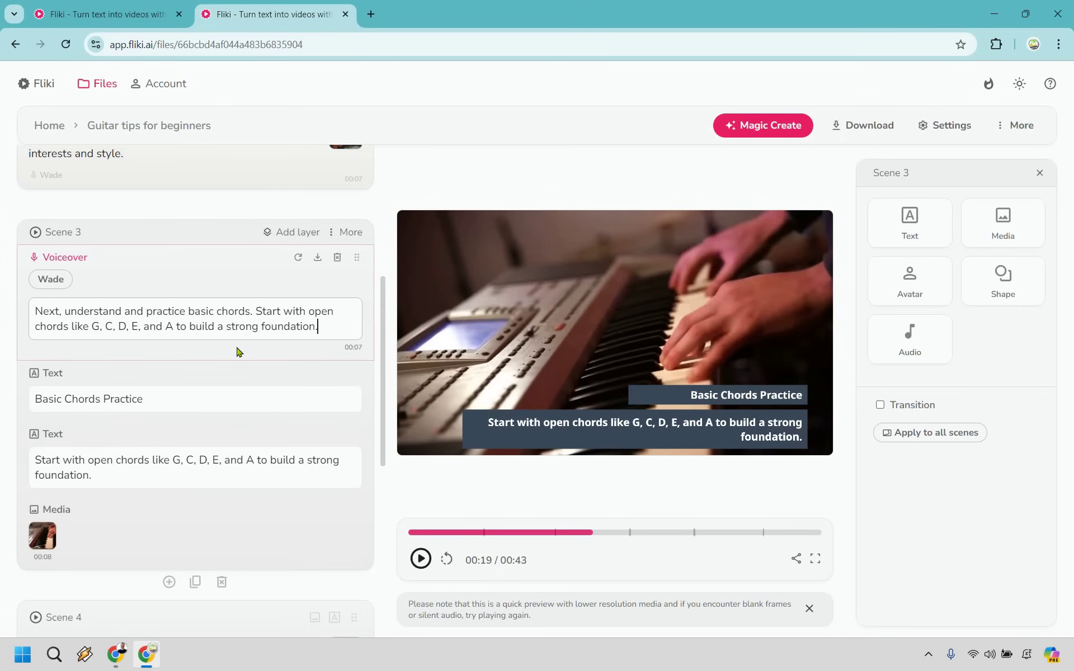
scroll(237, 355, down, 3)
scroll(237, 386, down, 1)
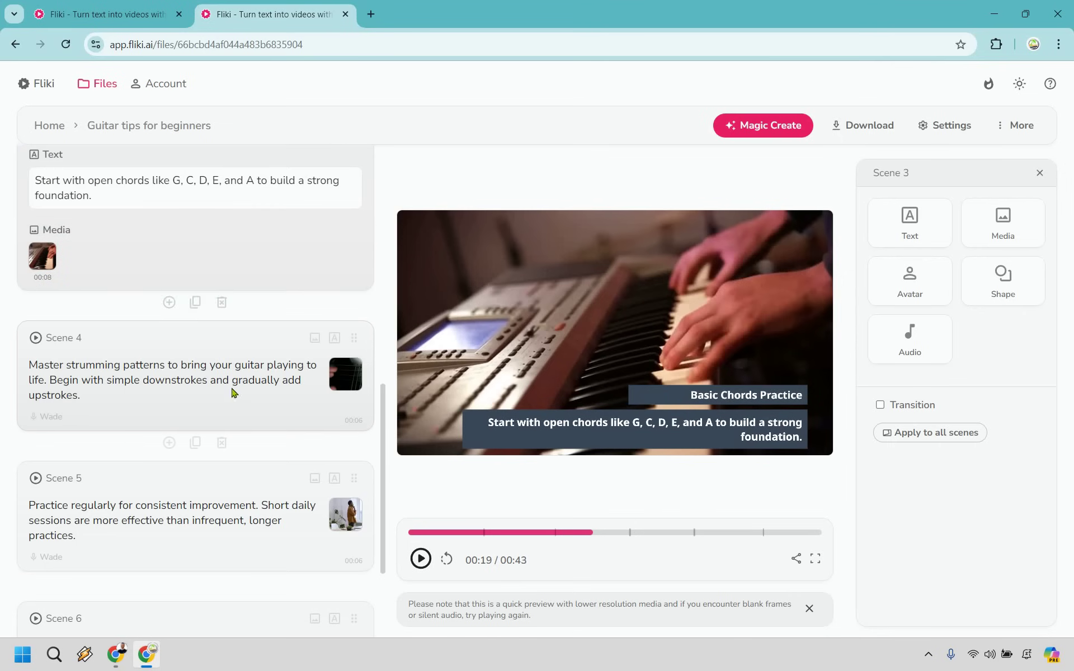
click(242, 353)
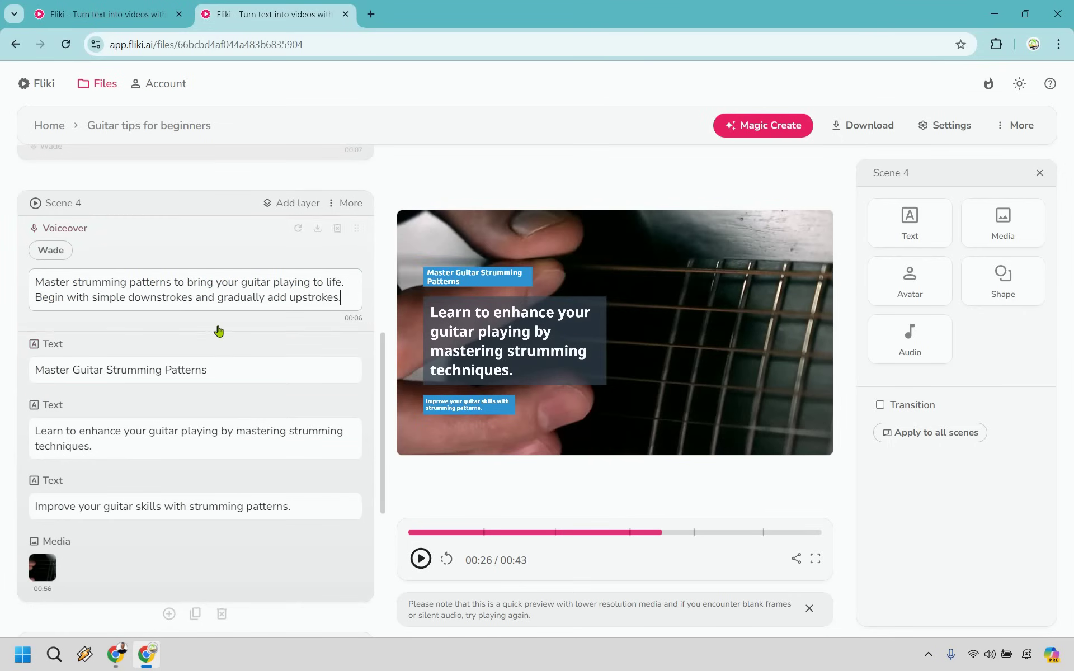
click(212, 366)
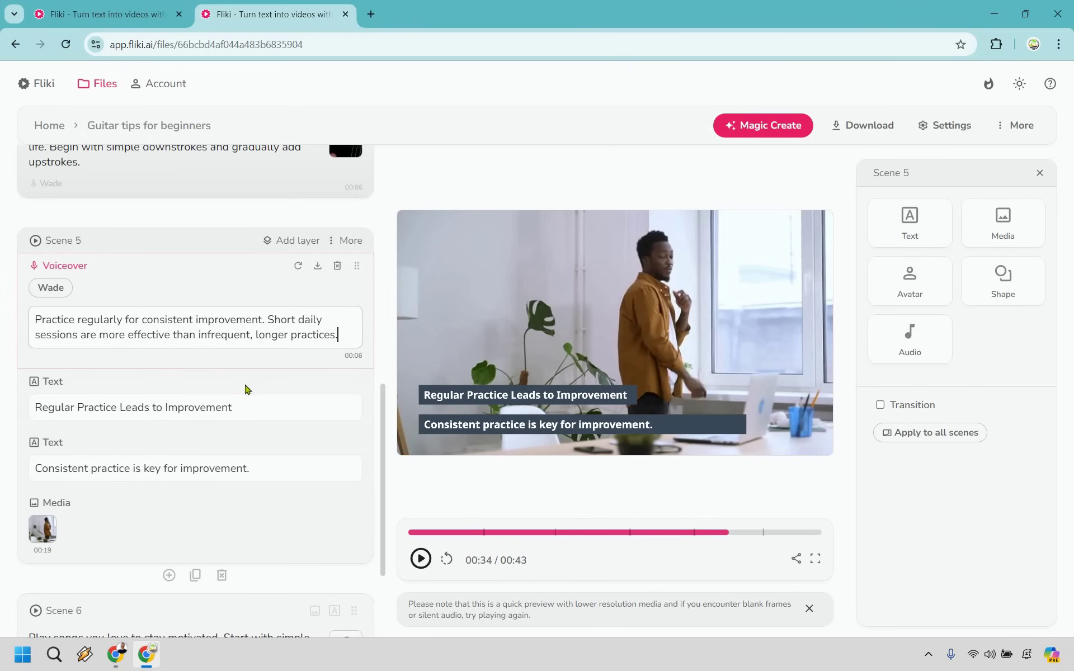
click(247, 429)
scroll(237, 410, up, 8)
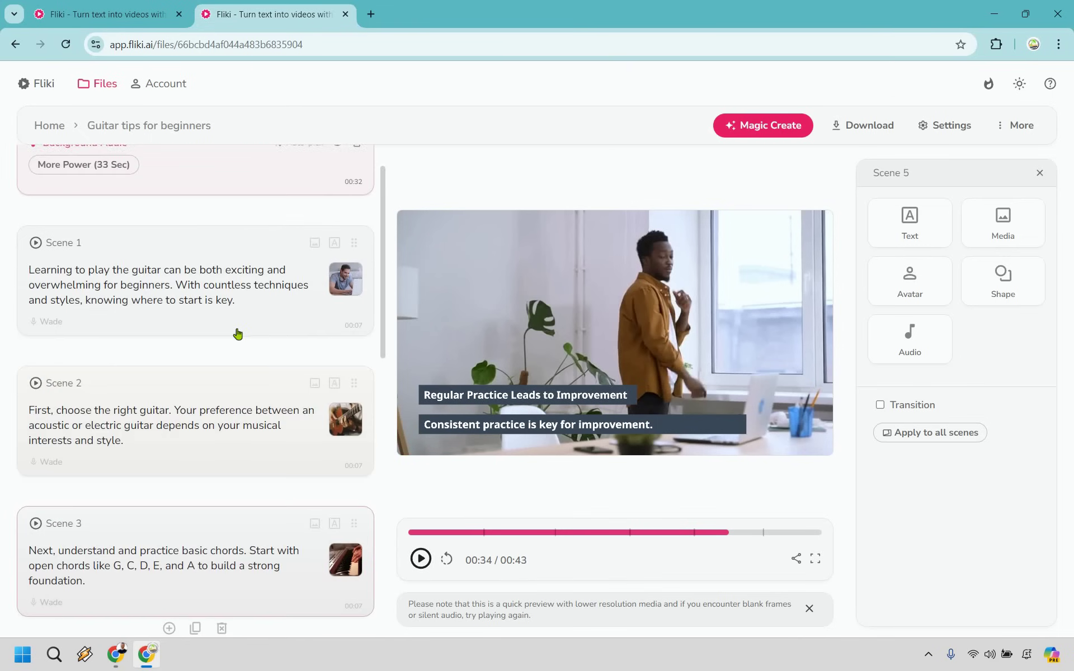
scroll(237, 410, up, 1)
scroll(235, 422, down, 2)
scroll(235, 421, down, 1)
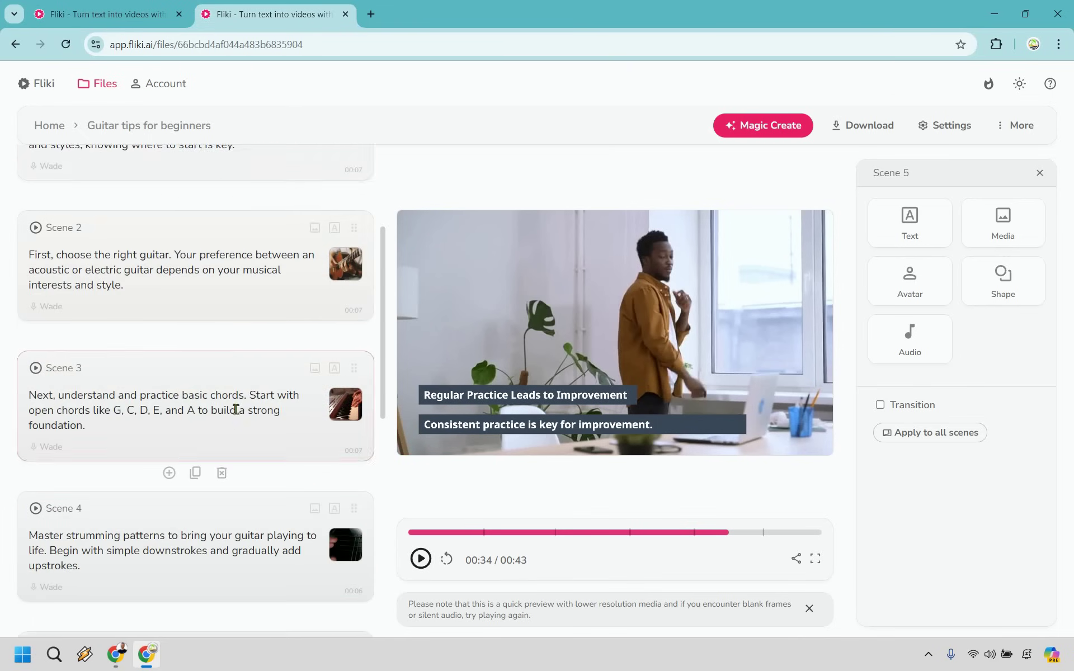
- Replace Scene 3's clip with a floodlit guitarist clip from a 'guitar' stock search
click(235, 423)
click(63, 536)
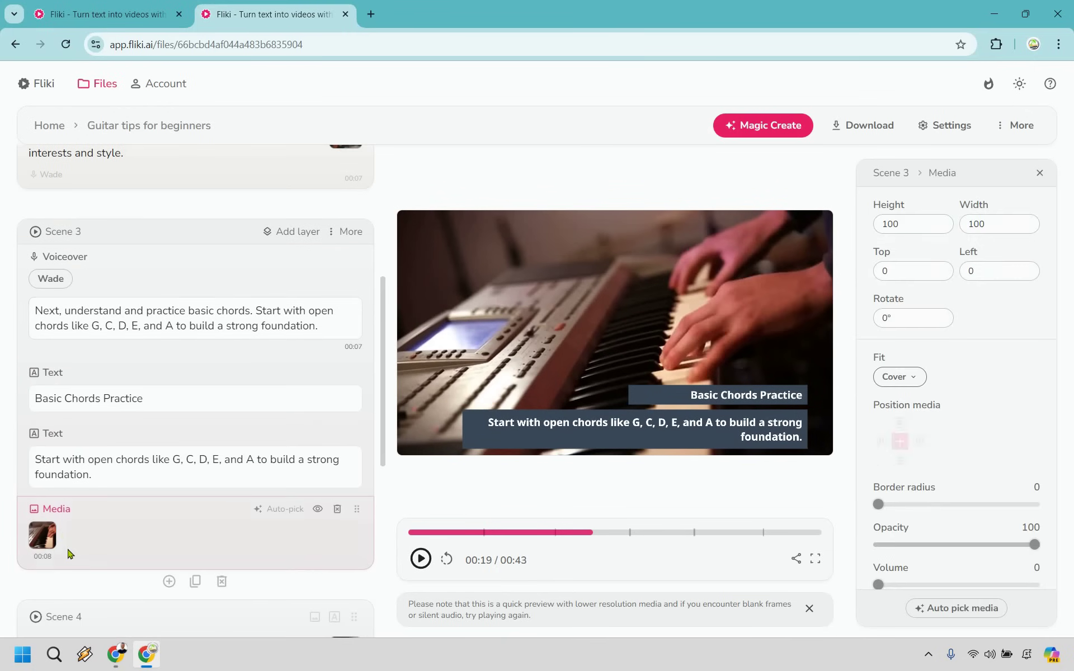
click(42, 534)
text(guita)
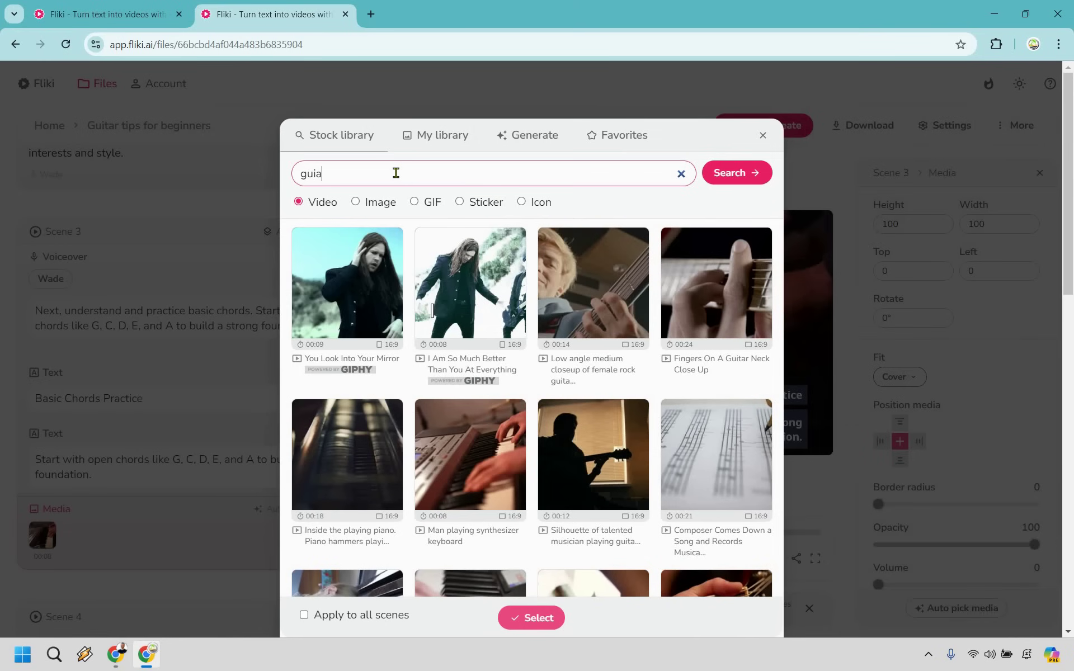
text(r)
key(Return)
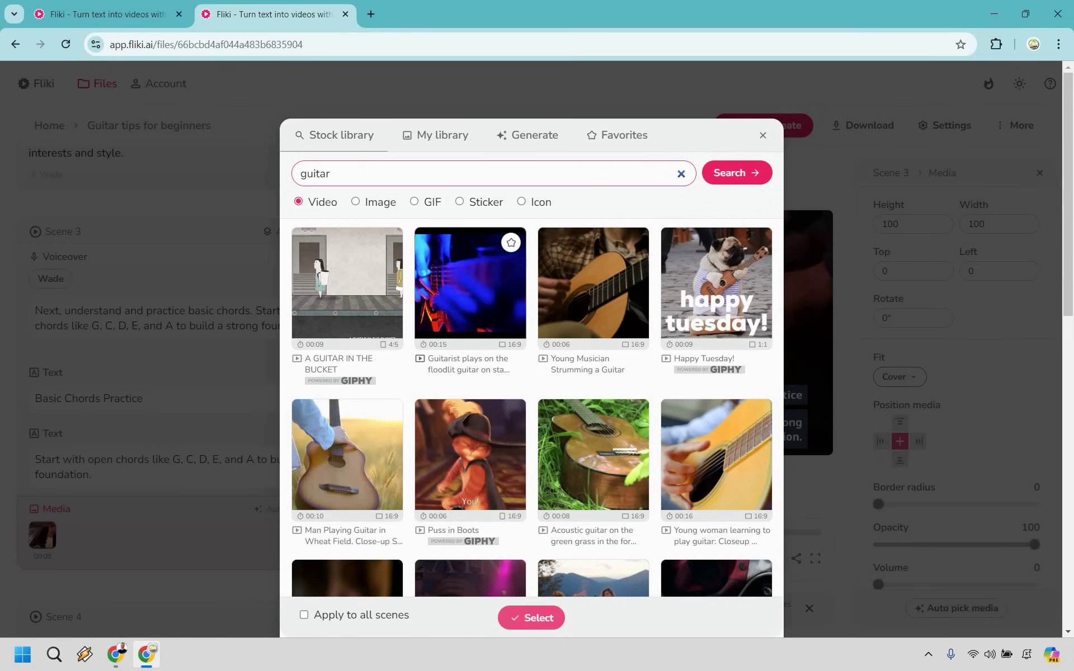
click(531, 617)
scroll(227, 340, down, 5)
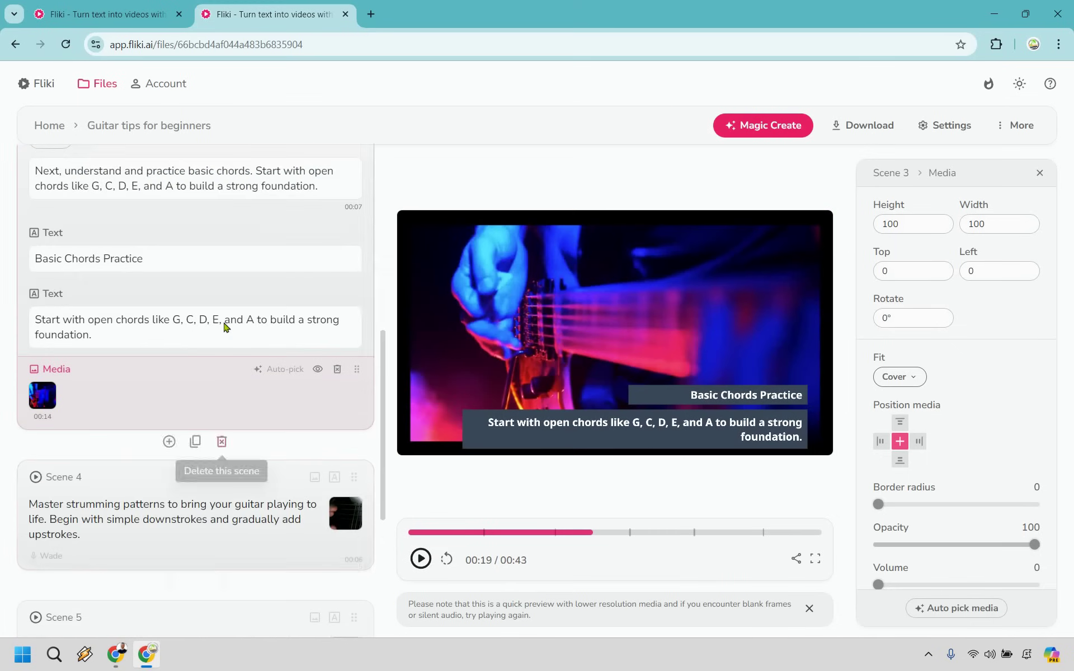
scroll(227, 340, down, 5)
- Replace Scene 5's clip with the ukulele-playing woman clip from a 'guitar' stock search
click(227, 339)
scroll(227, 340, down, 5)
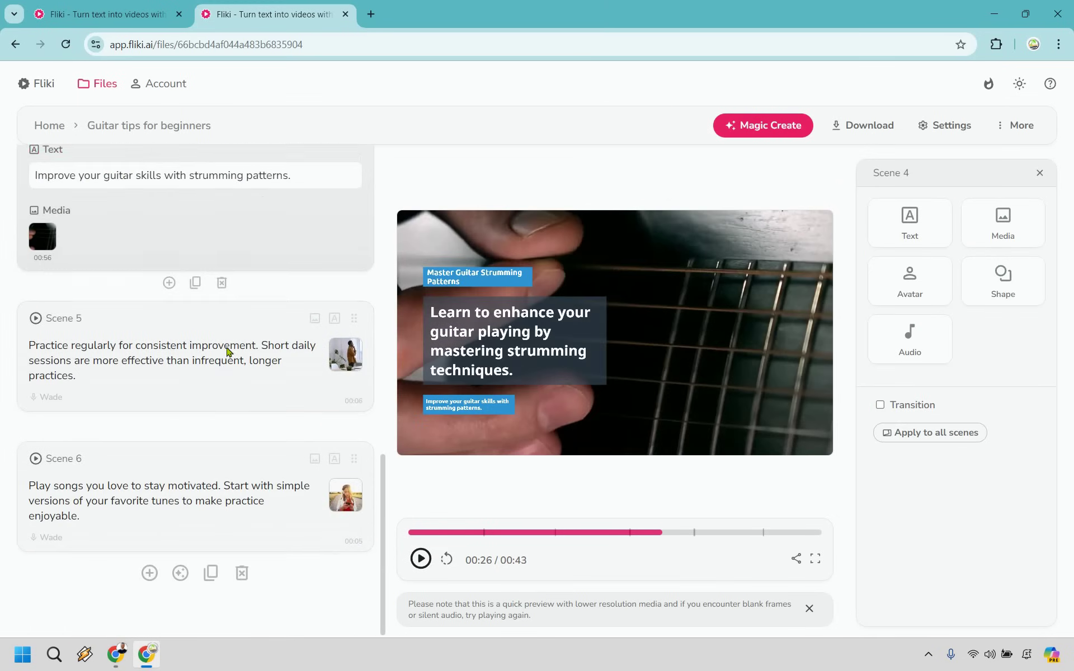
click(159, 348)
scroll(45, 544, up, 1)
click(42, 530)
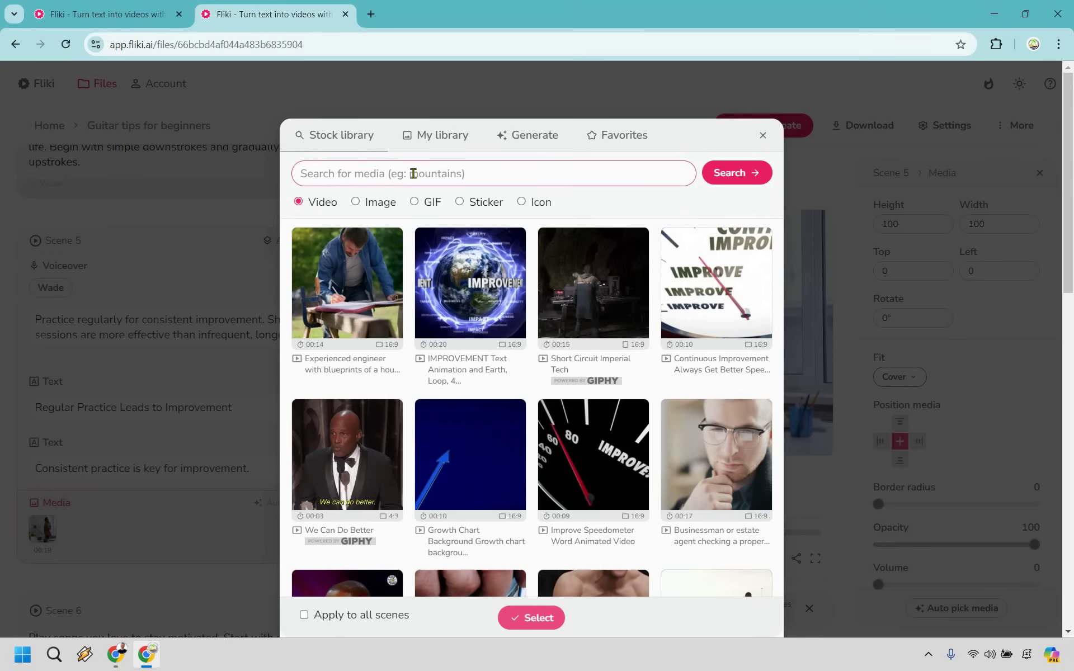
text(guitar)
key(Return)
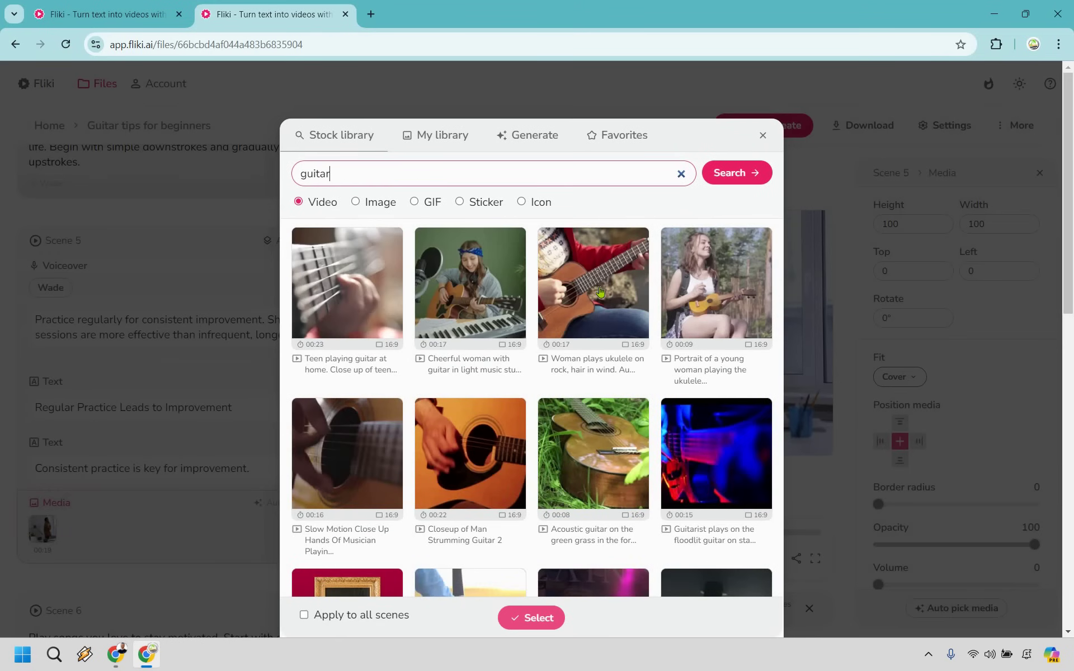
mouse_move(594, 283)
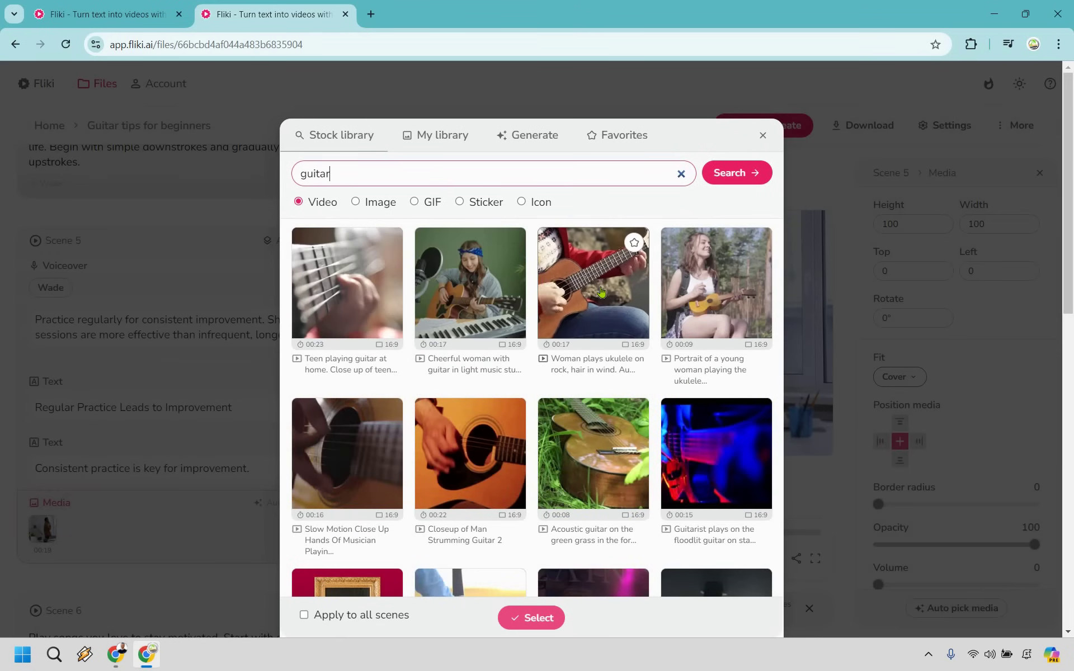
click(559, 614)
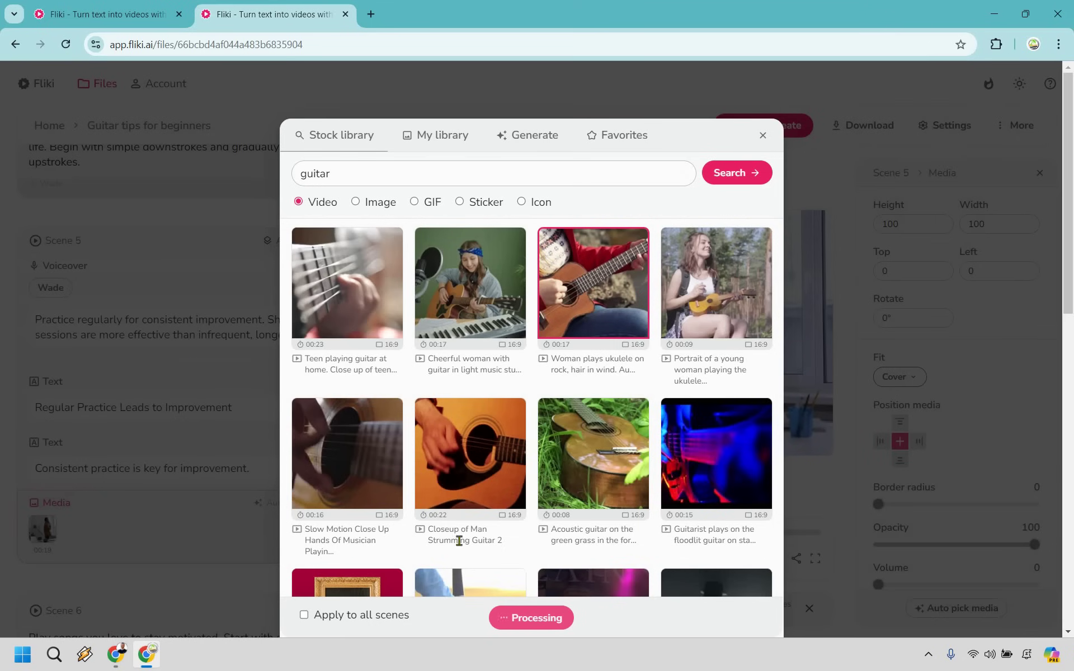
scroll(239, 499, up, 5)
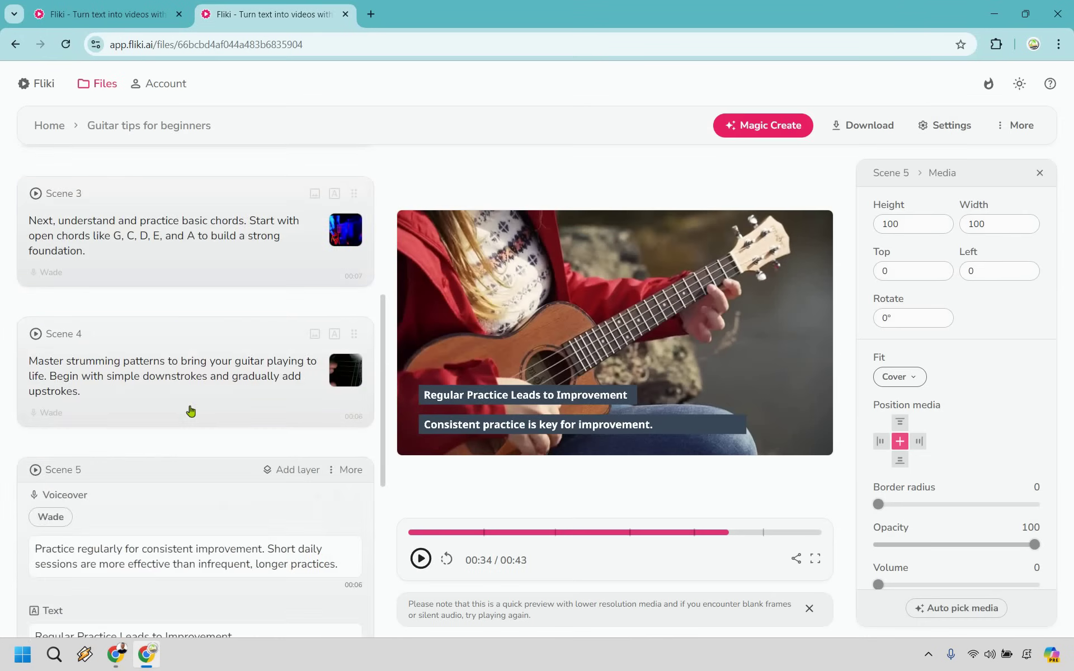
scroll(185, 403, up, 5)
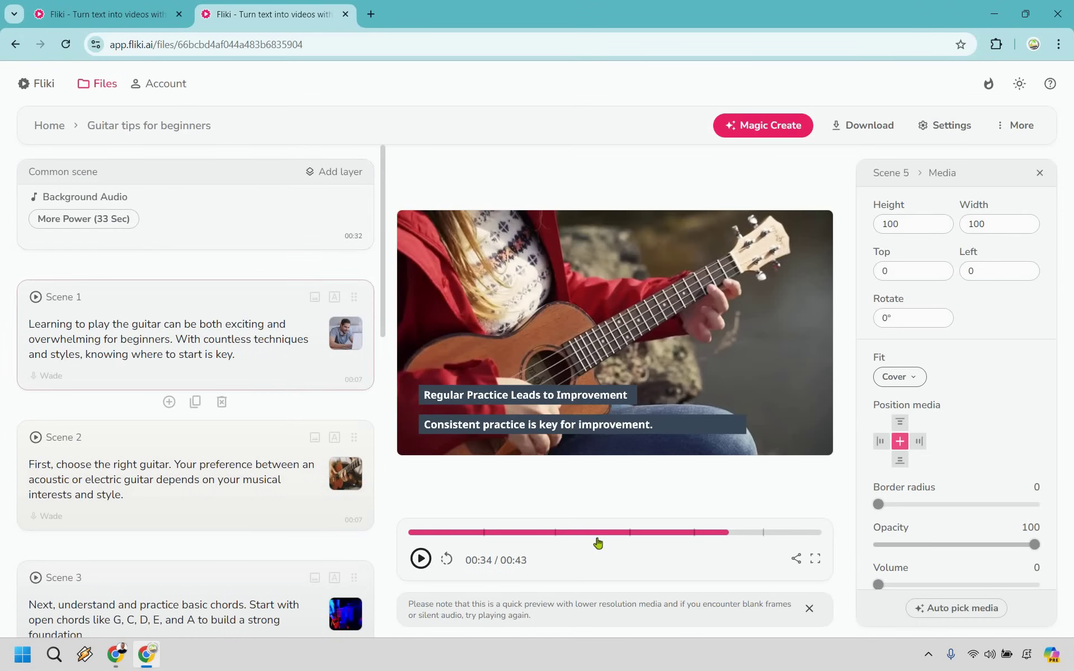
- Rewind, show Background Audio settings, and play the preview until pausing at 00:29
click(726, 532)
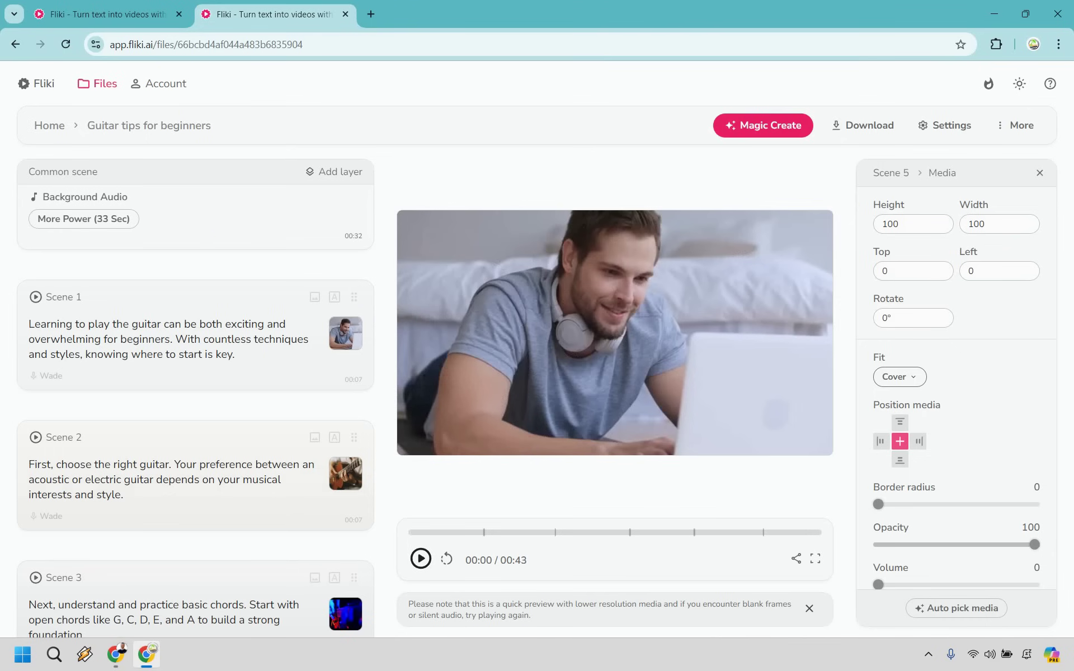
click(198, 231)
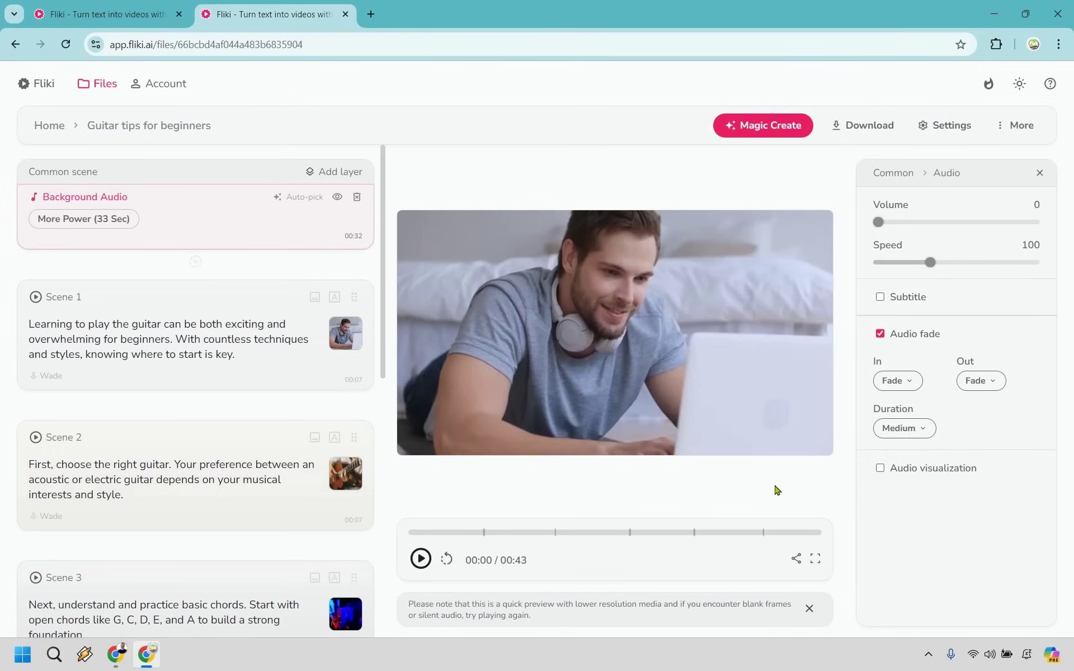
click(420, 559)
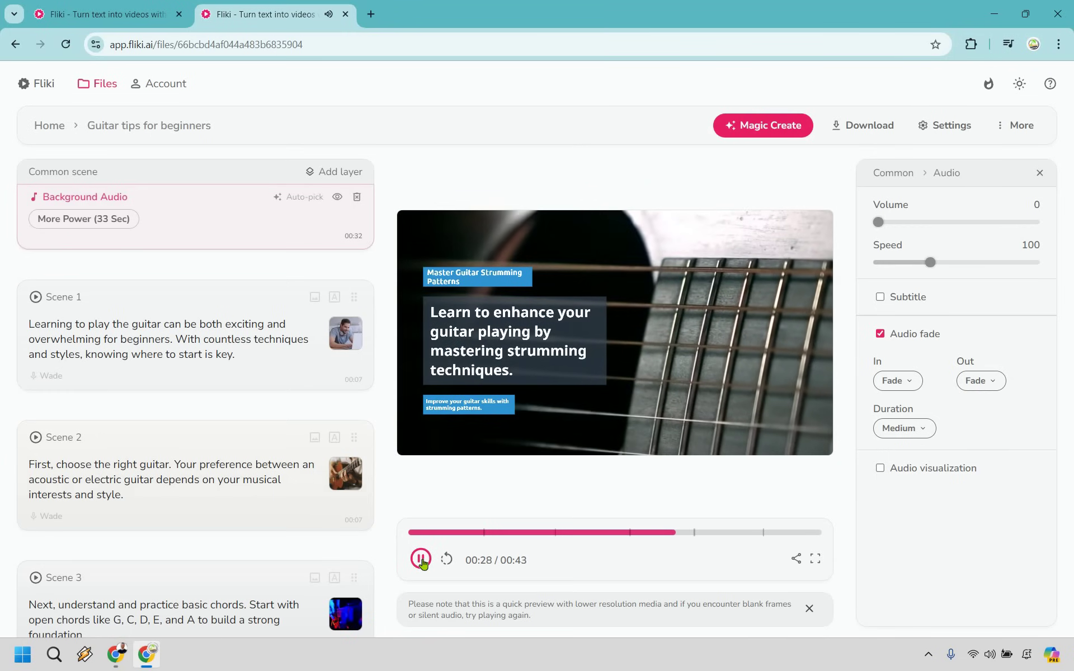
click(420, 560)
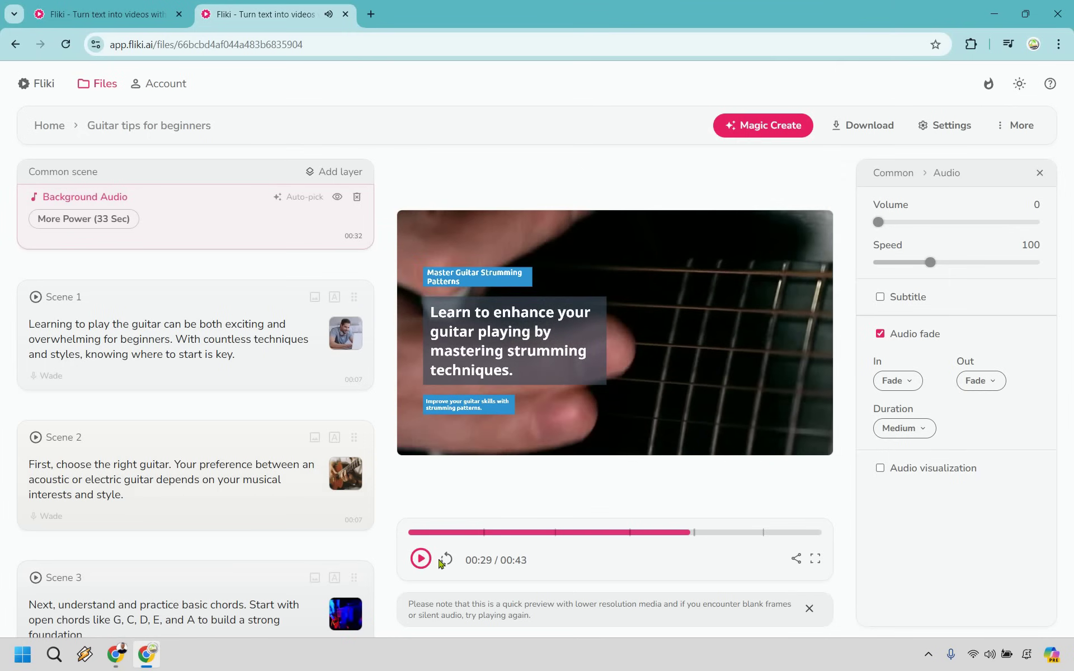
scroll(239, 392, down, 3)
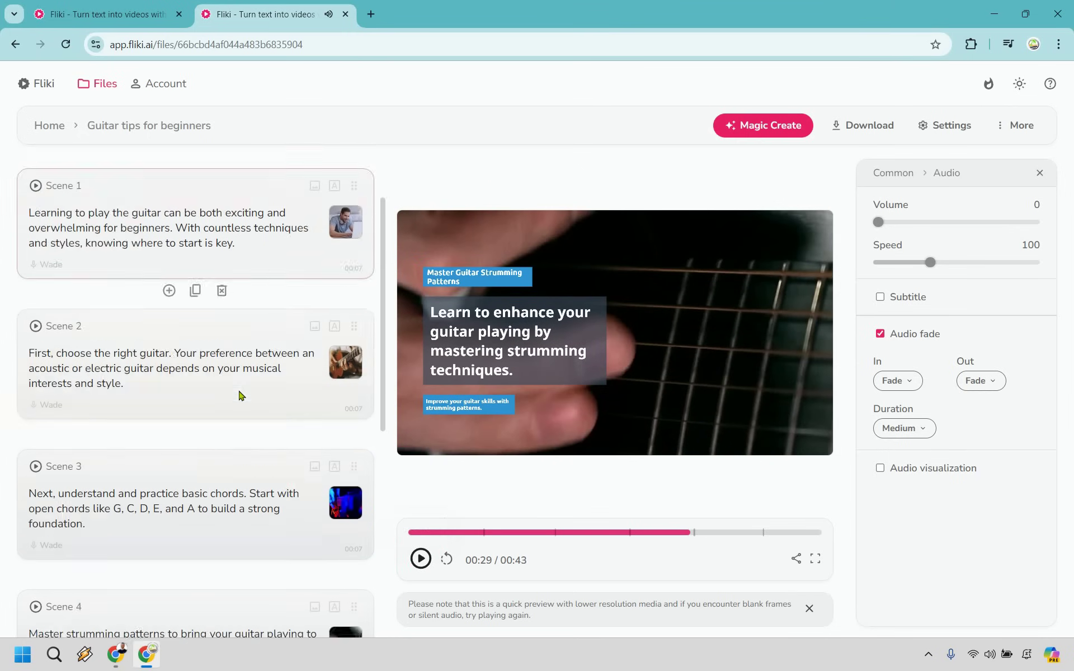
scroll(239, 391, down, 3)
scroll(239, 391, down, 3)
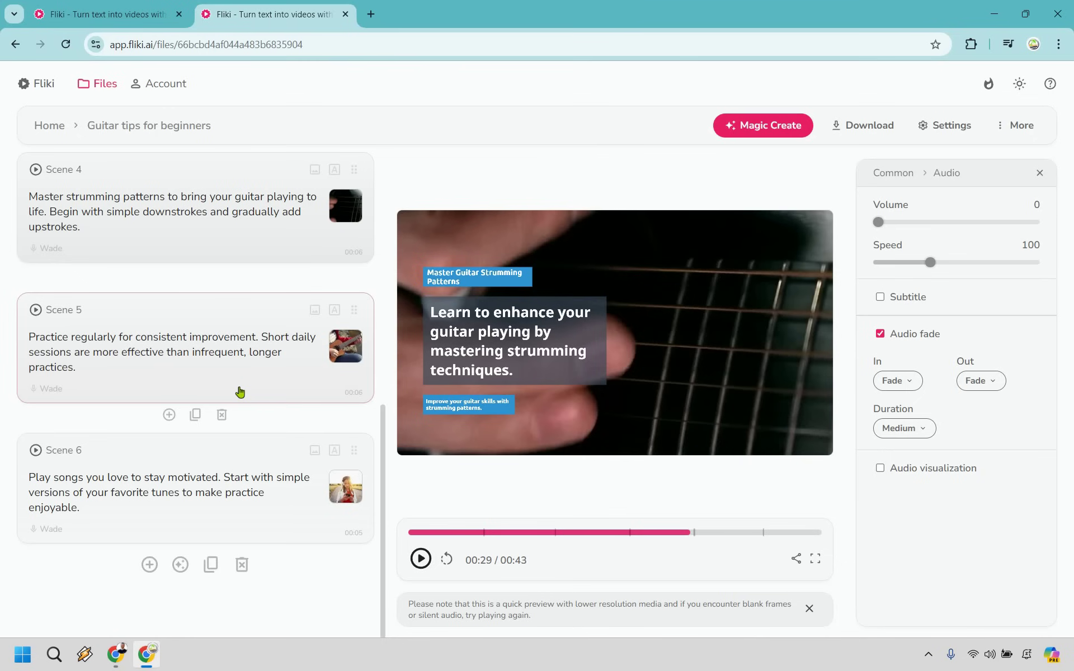
scroll(239, 392, up, 5)
mouse_move(195, 336)
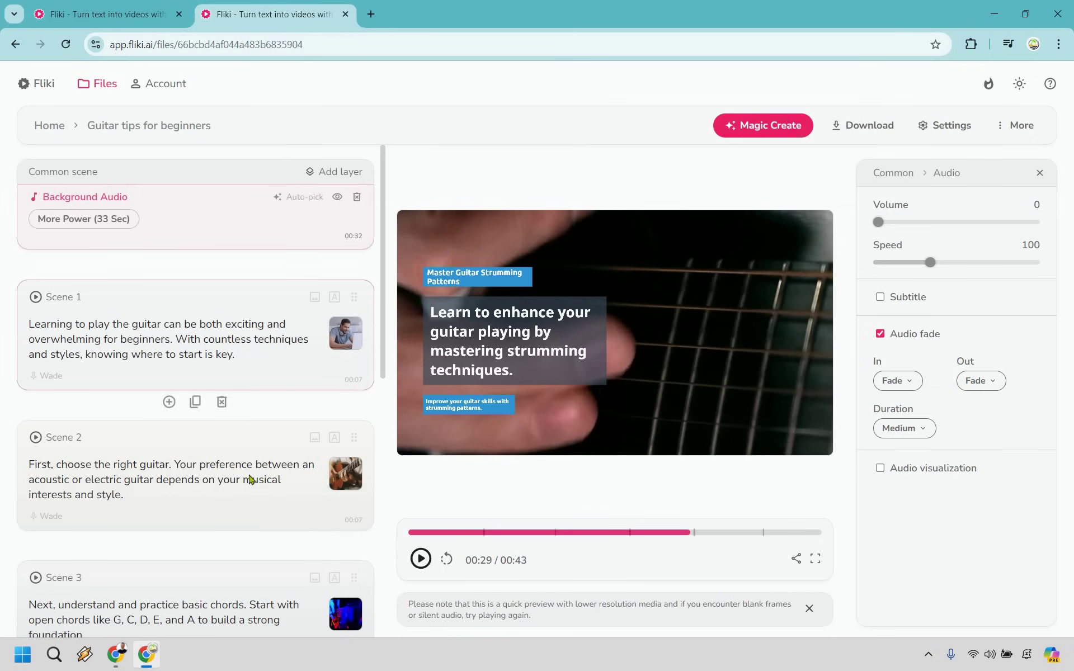
click(265, 435)
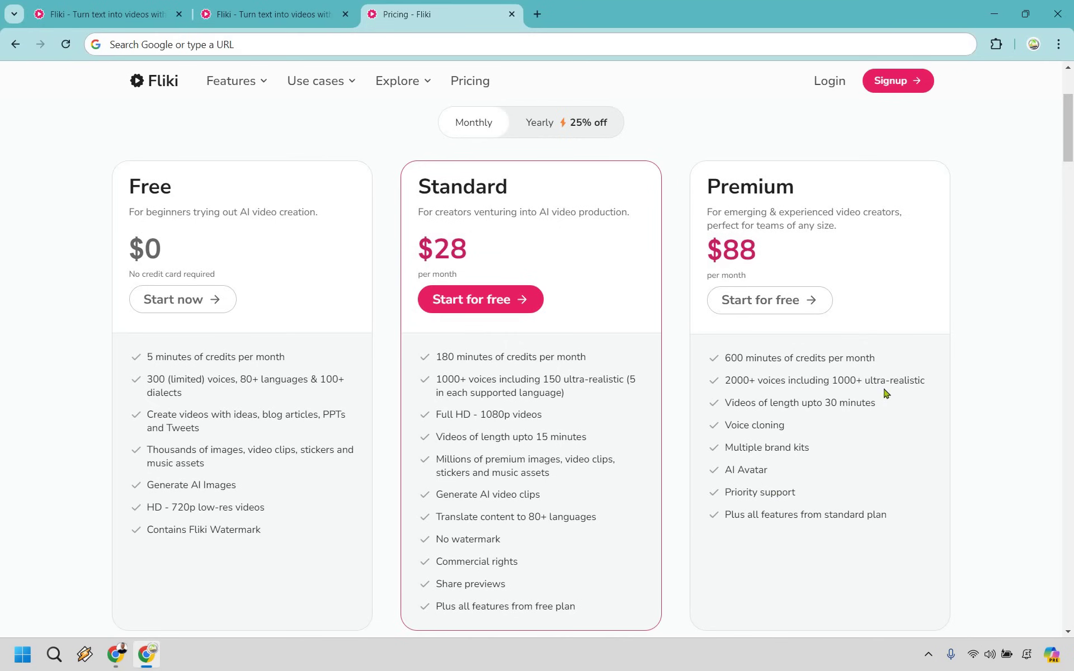
key(ctrl+1)
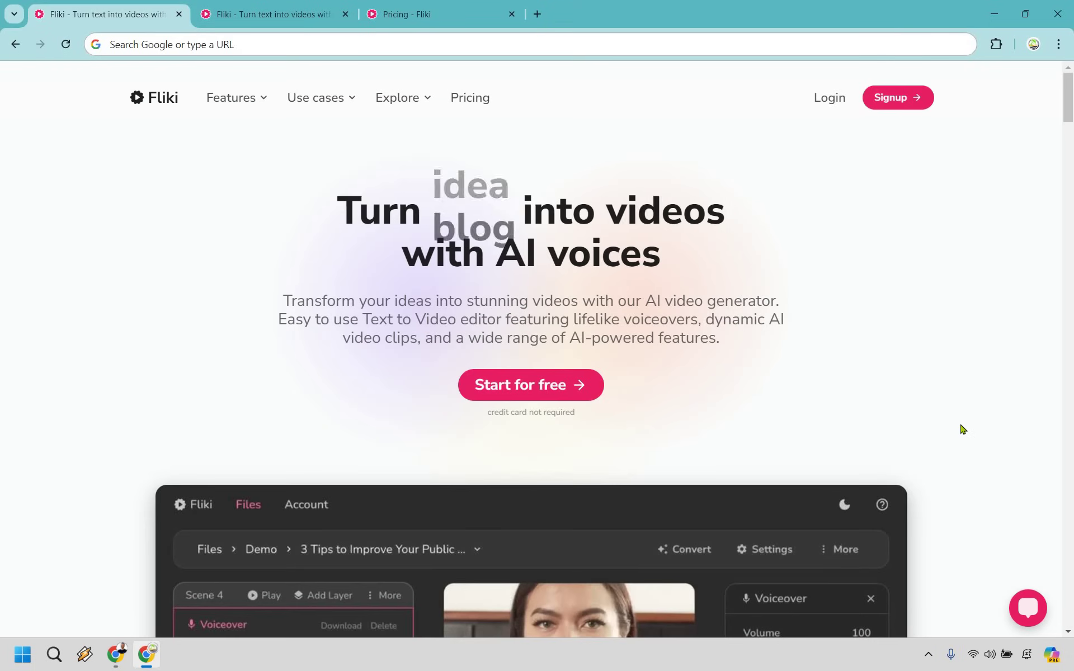